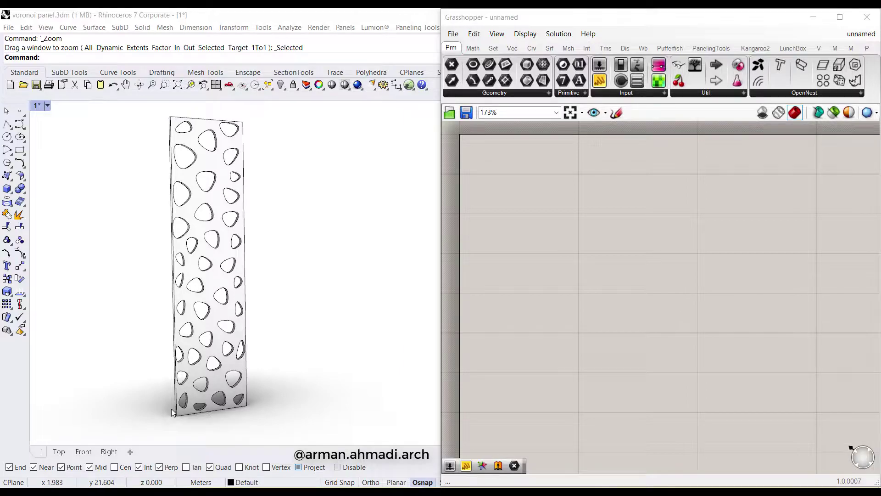
Switch Rhino to the Front view and place an XZ Plane component on the Grasshopper canvas.
left_click(91, 451)
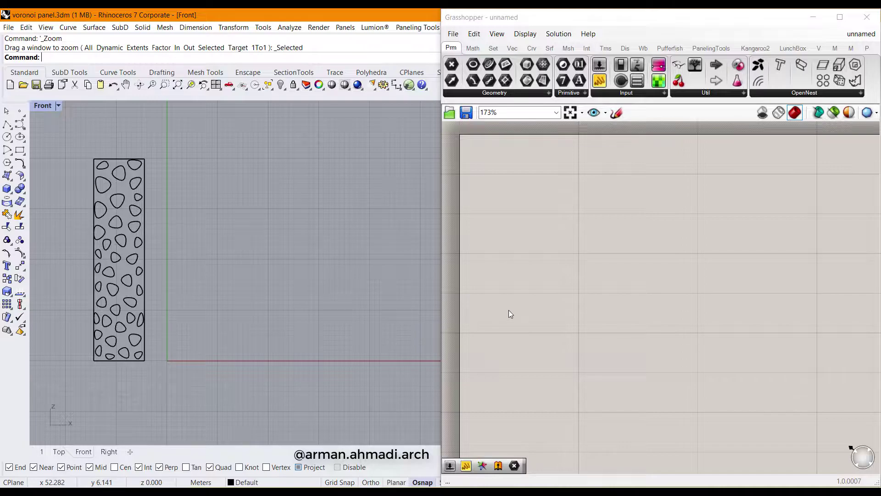
double_click(559, 256)
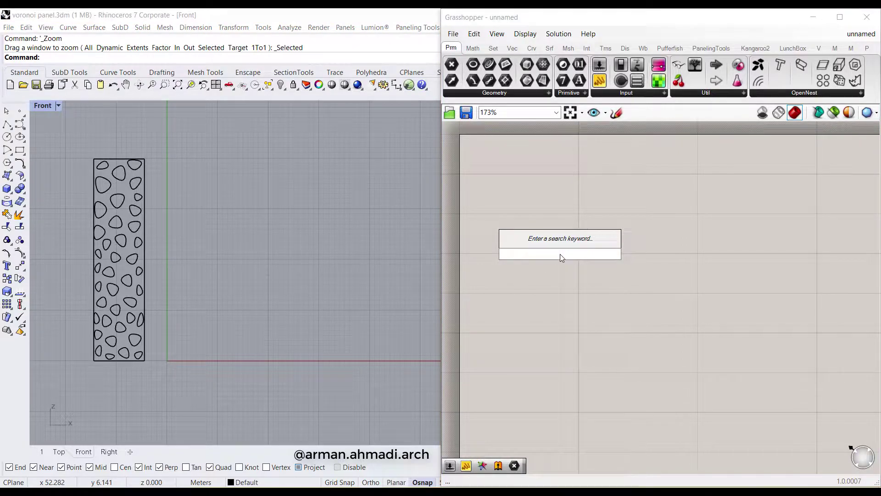
type("xz")
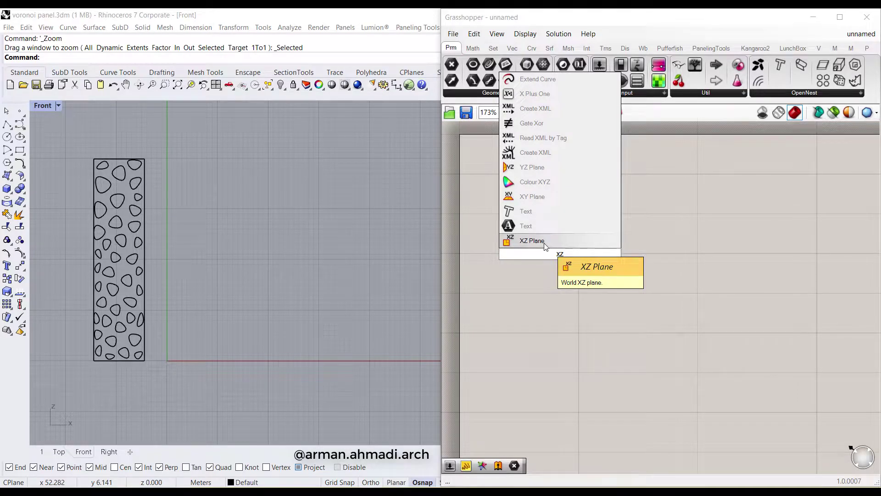
left_click(544, 242)
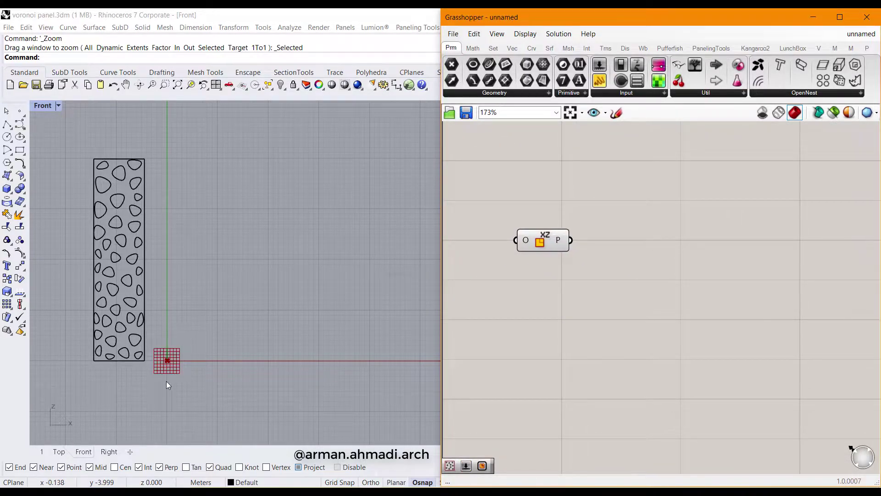
Add a Rectangle component beside the XZ Plane and connect the plane output to its P input.
right_click_drag(166, 381, 216, 370)
scroll(211, 350, "up", 5)
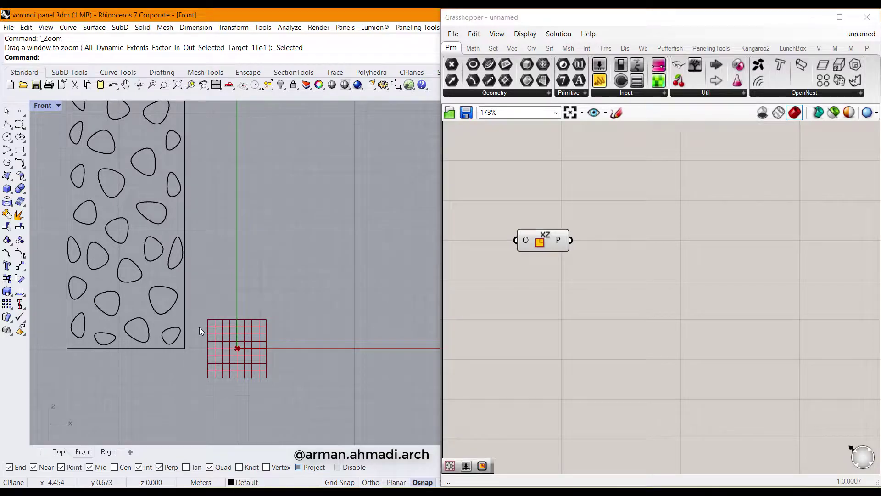
right_click_drag(332, 277, 279, 299)
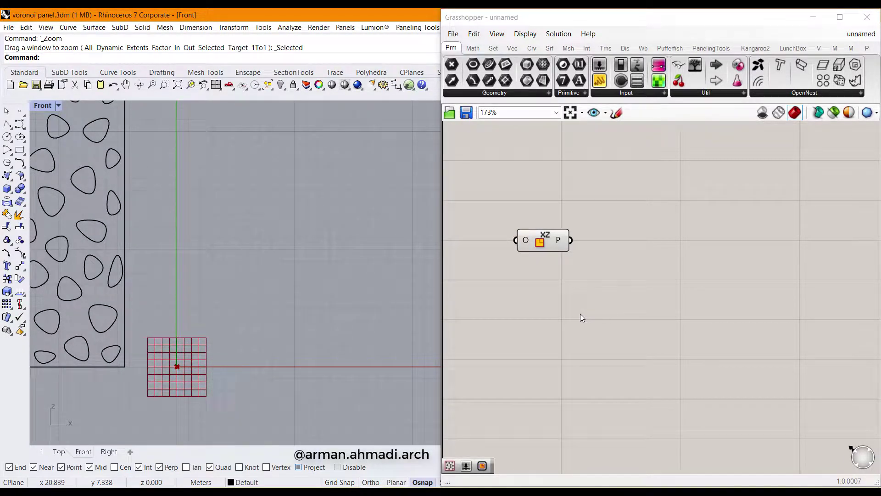
double_click(614, 304)
type("rec")
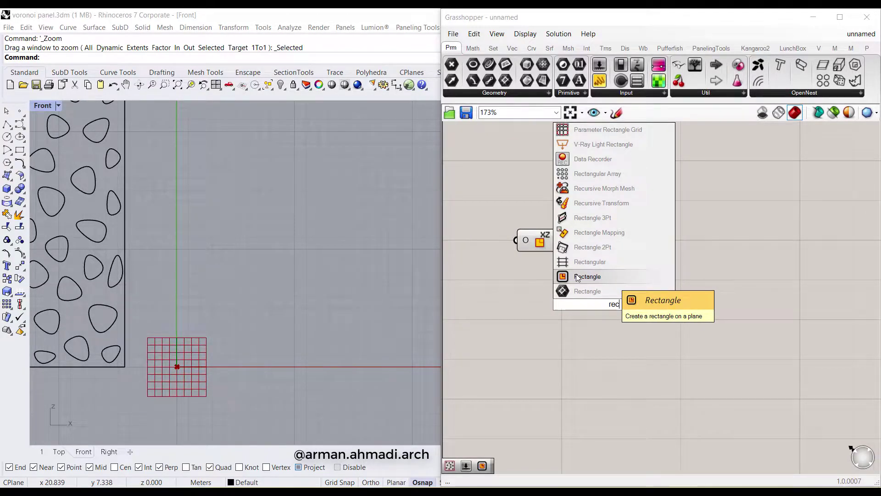
left_click(601, 278)
right_click_drag(596, 285, 581, 283)
left_click_drag(591, 296, 650, 253)
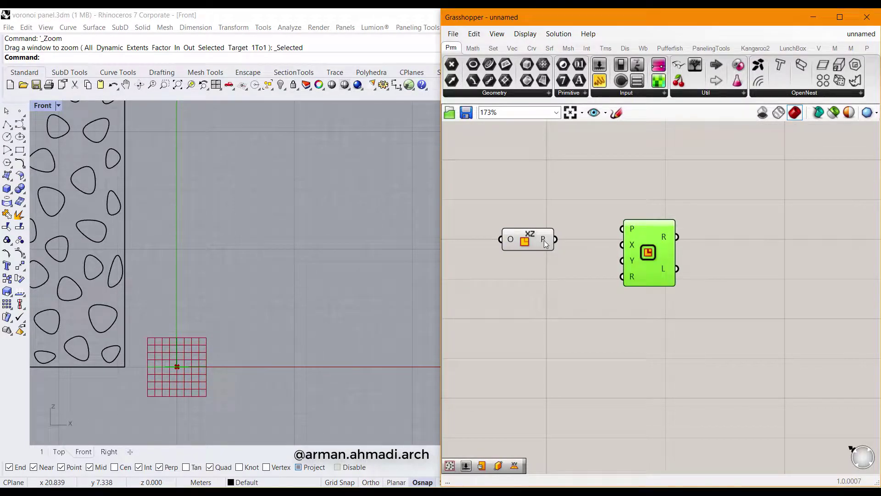
left_click_drag(555, 239, 622, 229)
left_click_drag(647, 261, 657, 265)
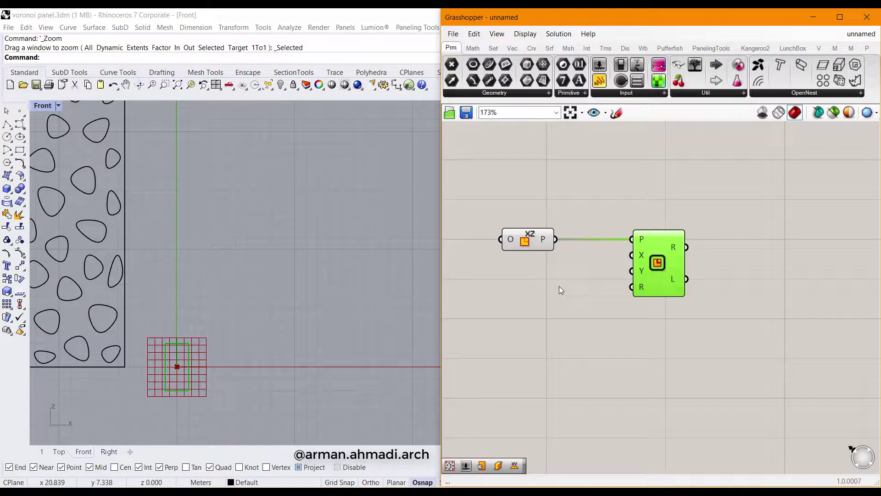
Add number sliders ranging from 10 to 60 and connect them to the Rectangle's X and Y size inputs.
double_click(541, 310)
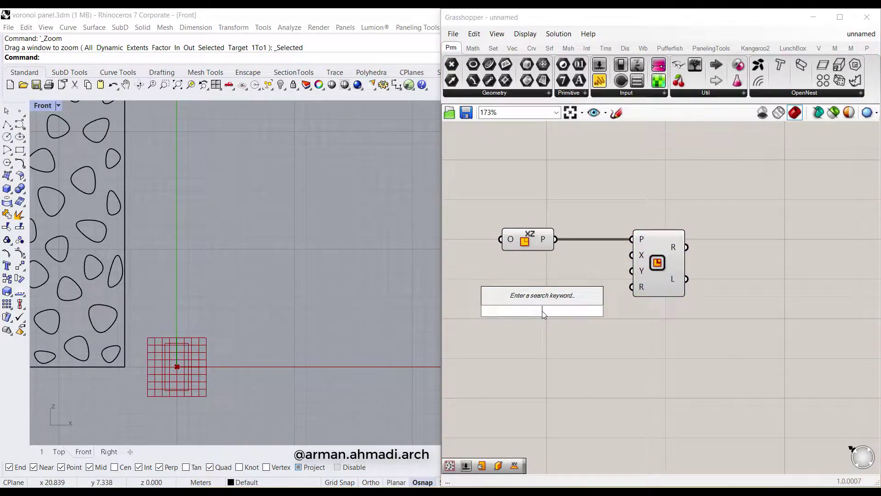
type("10")
key("Return")
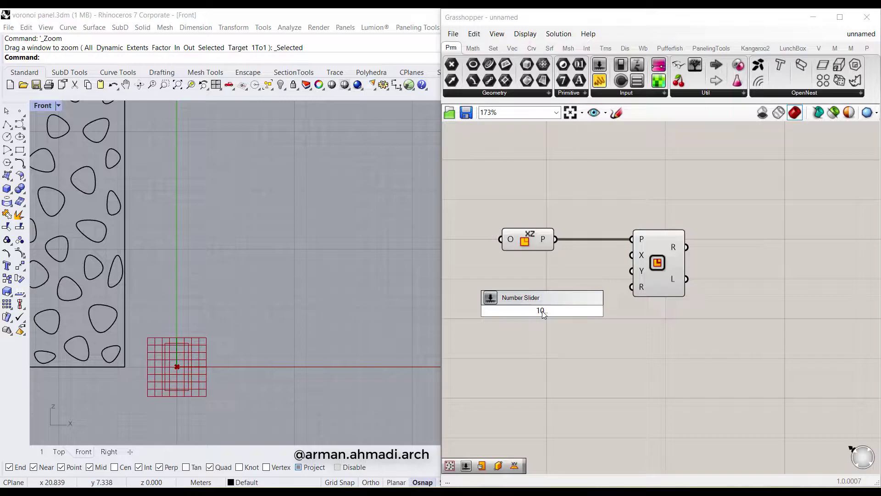
type("..40")
key("BackSpace")
key("BackSpace")
type("60")
key("Return")
left_click_drag(549, 311, 632, 271)
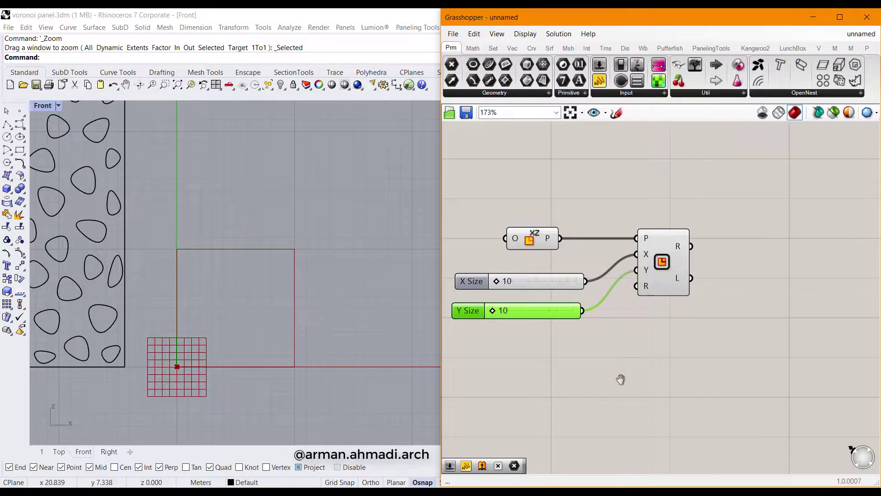
Set the Y Size slider of the rectangle to 40 to match the reference panel's height.
right_click_drag(619, 377, 670, 375)
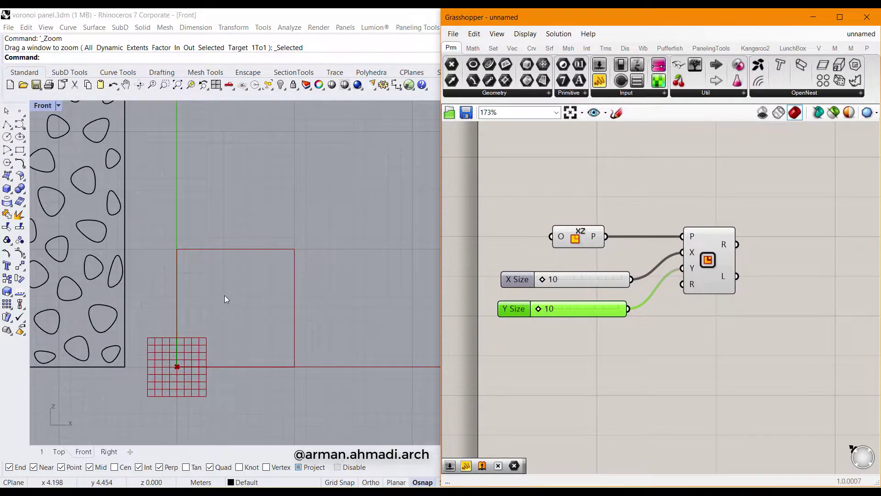
scroll(254, 315, "down", 5)
scroll(551, 288, "up", 1)
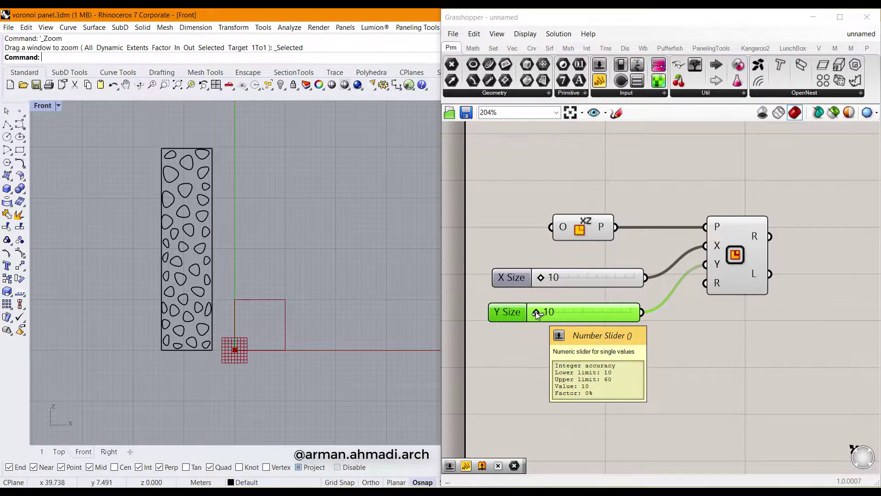
left_click_drag(536, 312, 593, 312)
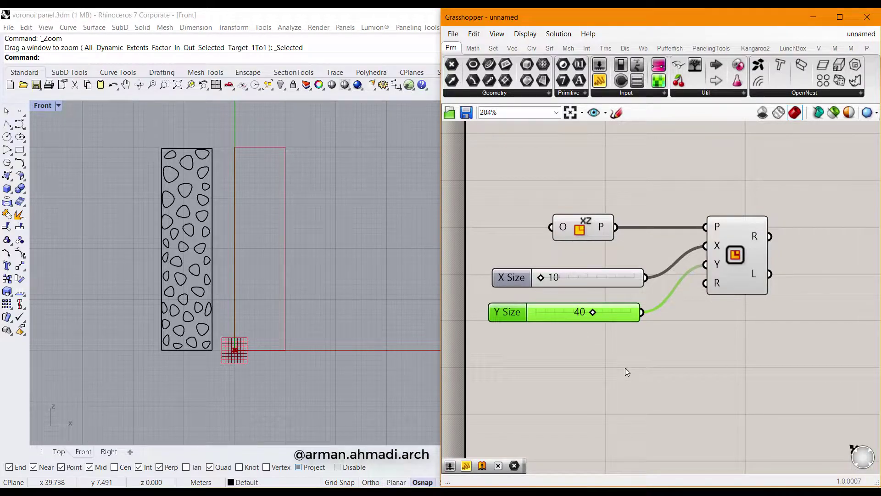
Add a Populate 2D component beside the Rectangle and connect the rectangle output to its R input.
right_click_drag(742, 368, 572, 365)
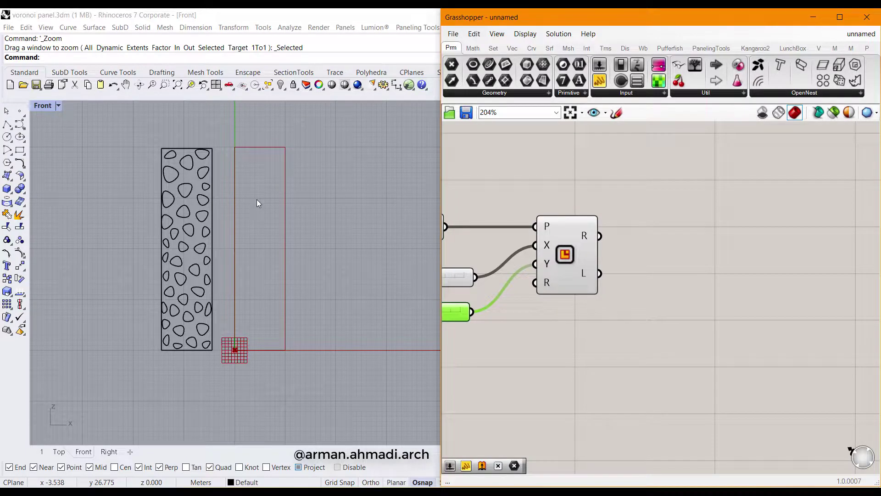
left_click(608, 336)
double_click(608, 337)
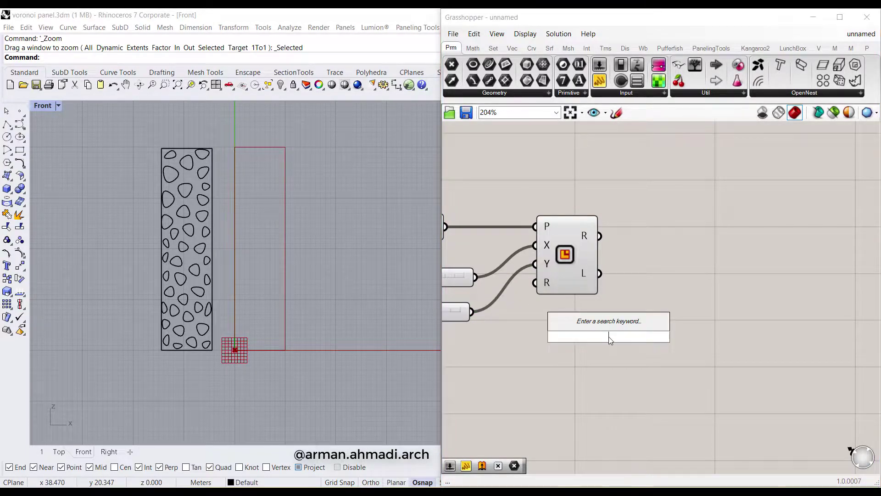
type("pop")
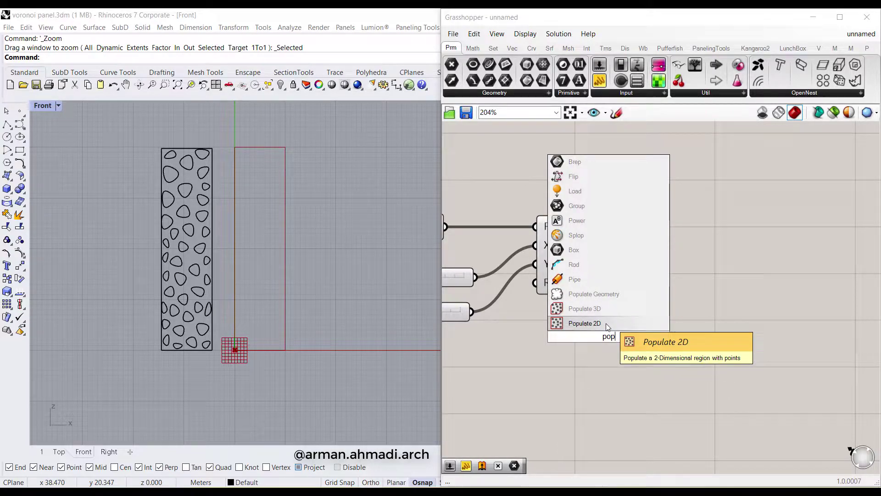
left_click(606, 323)
left_click_drag(605, 345, 702, 293)
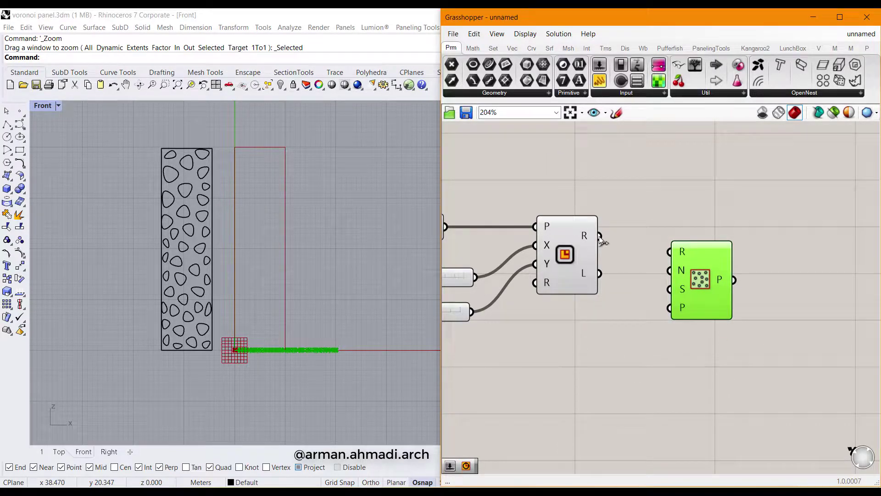
mouse_move(599, 236)
left_mouse_down()
mouse_move(626, 262)
mouse_move(669, 252)
mouse_move(610, 246)
left_mouse_up()
left_click_drag(600, 236, 669, 252)
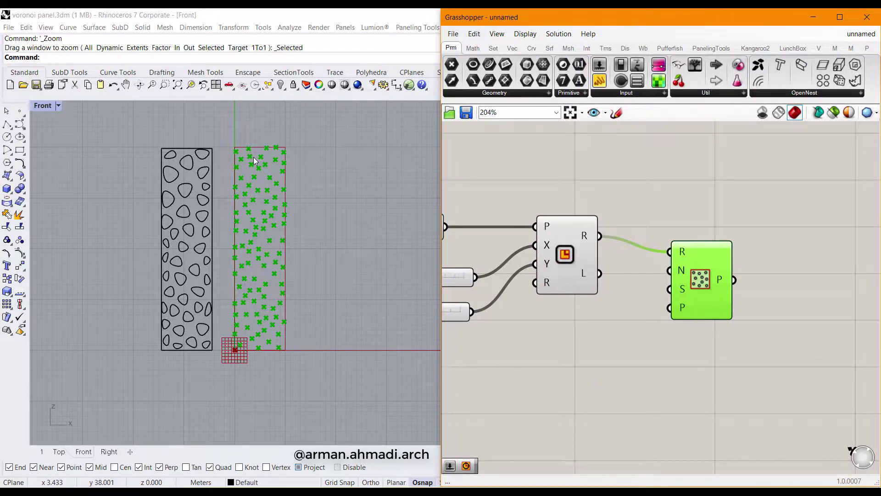
left_click(608, 367)
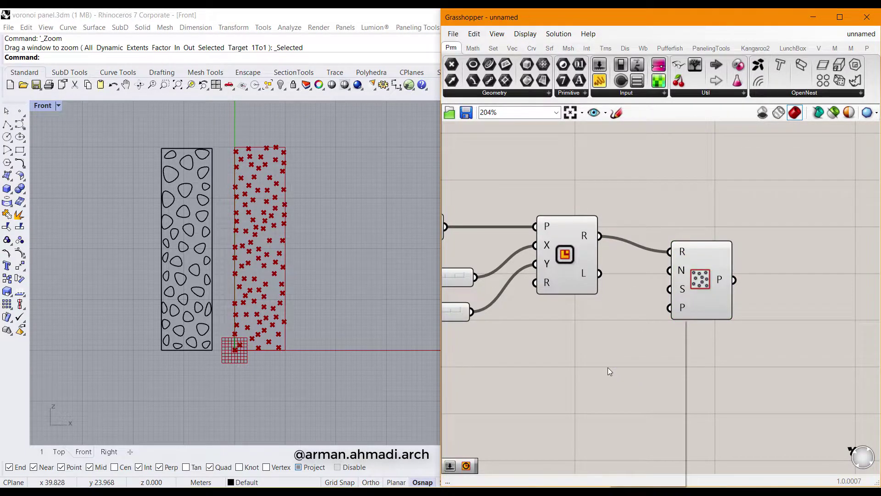
right_click(608, 367)
left_click(778, 376)
left_click(661, 291)
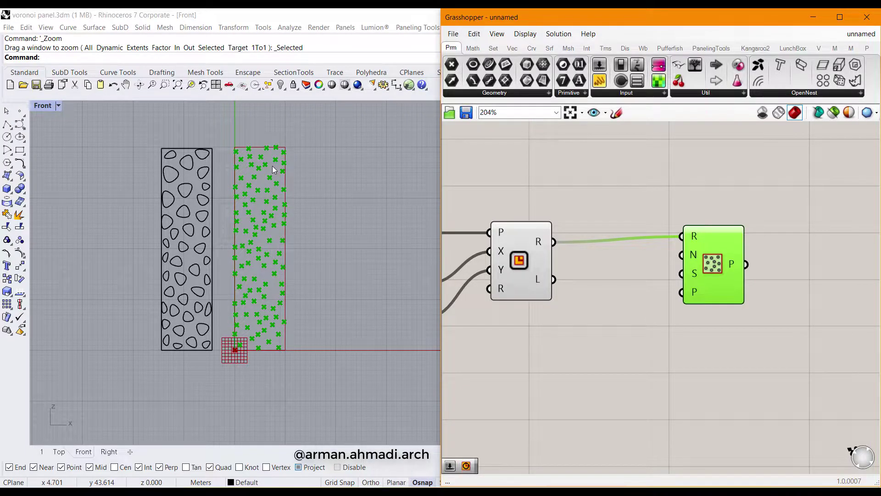
Connect a number slider from 10 to 60 to Populate 2D's N input, set it to 34, and tidy the layout.
double_click(569, 371)
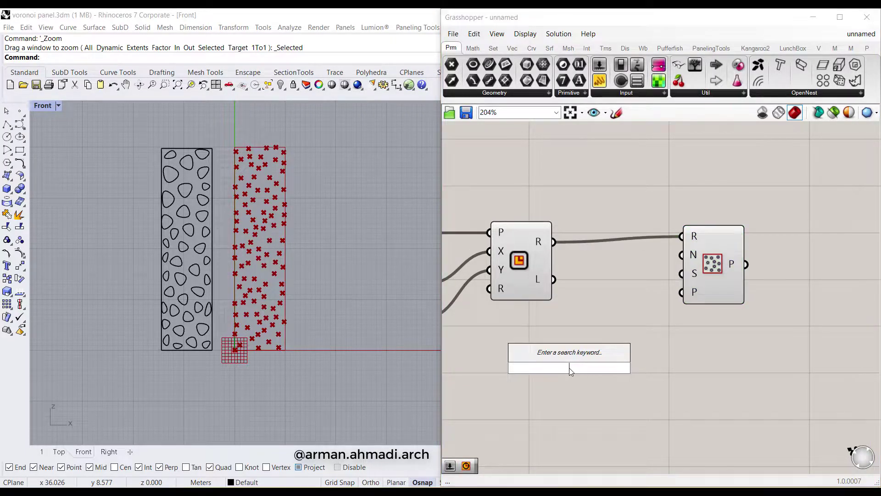
type("10.60")
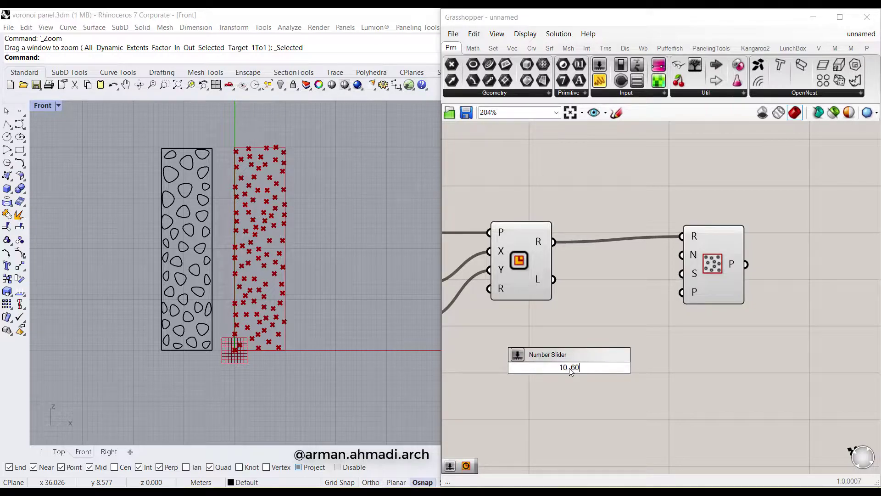
key("Return")
left_click_drag(645, 367, 681, 255)
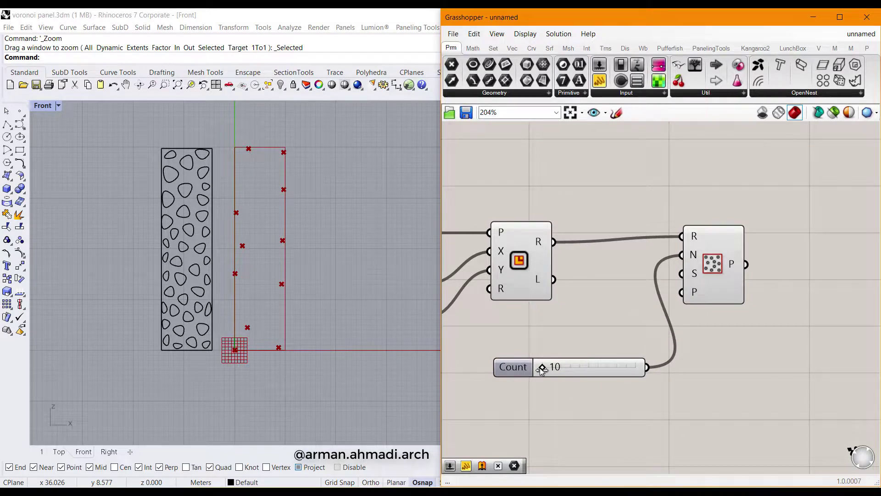
left_click_drag(542, 368, 588, 368)
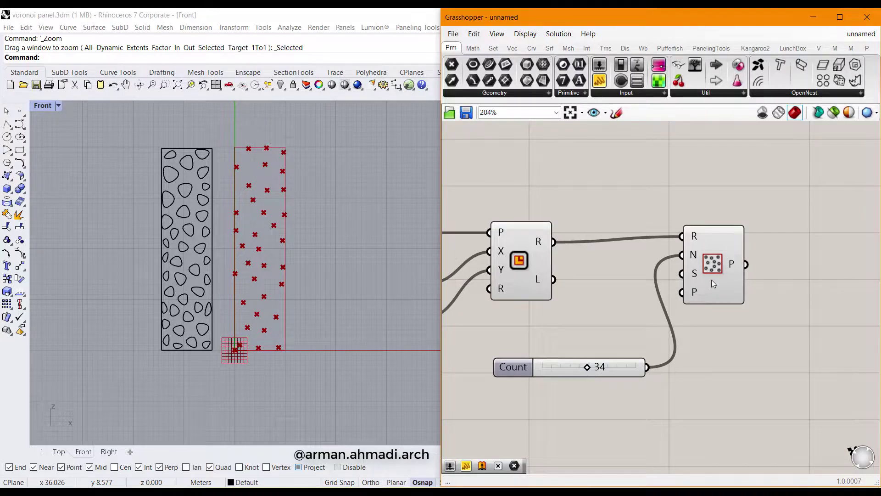
left_click_drag(711, 280, 745, 279)
left_click_drag(623, 365, 633, 320)
left_click(637, 389)
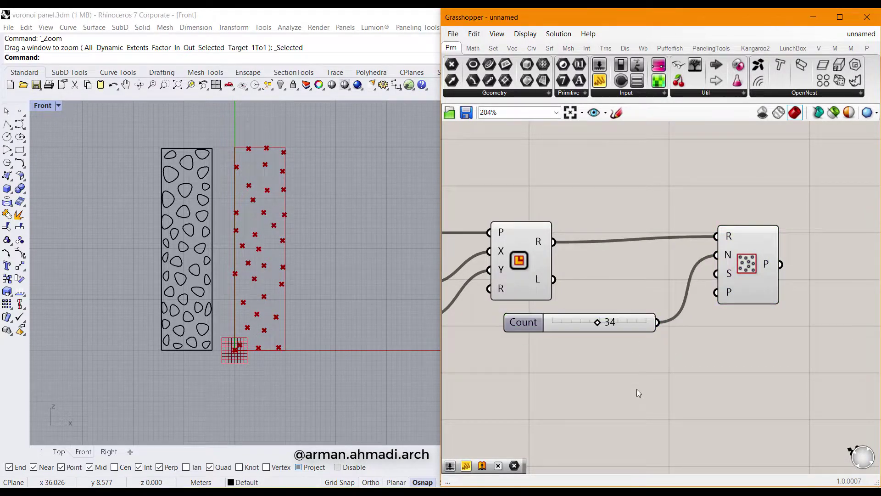
Connect a new integer slider with a lower limit of 2 to Populate 2D's S input and set the seed to 5.
double_click(637, 389)
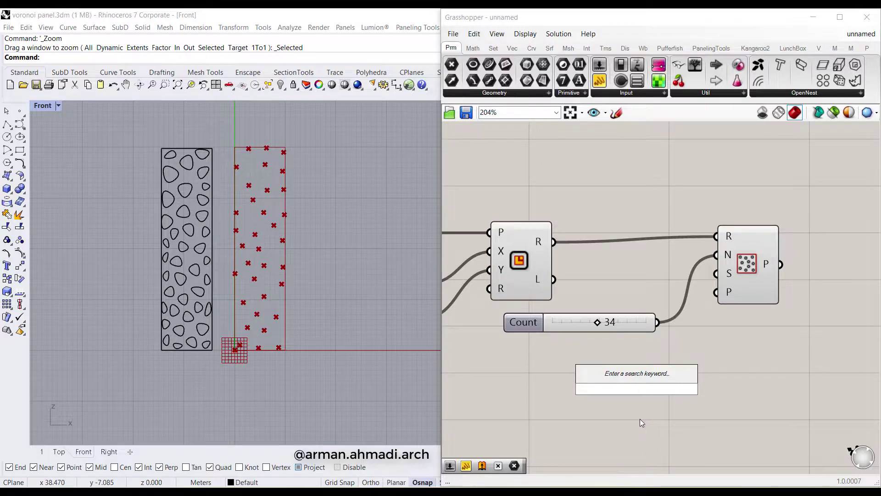
type("2")
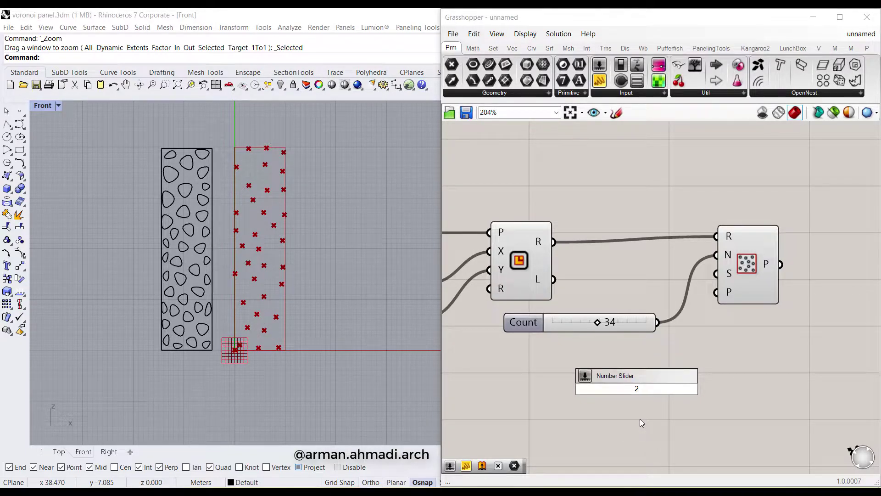
type("..3")
key("Return")
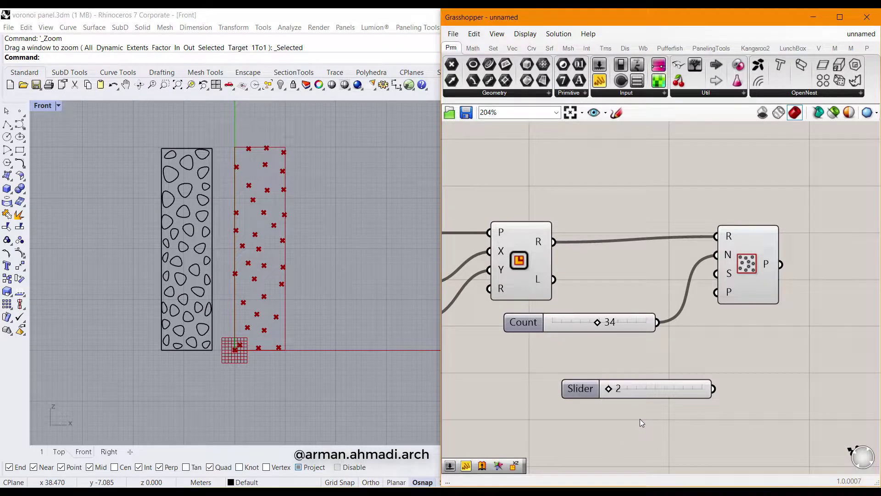
left_click_drag(712, 389, 715, 274)
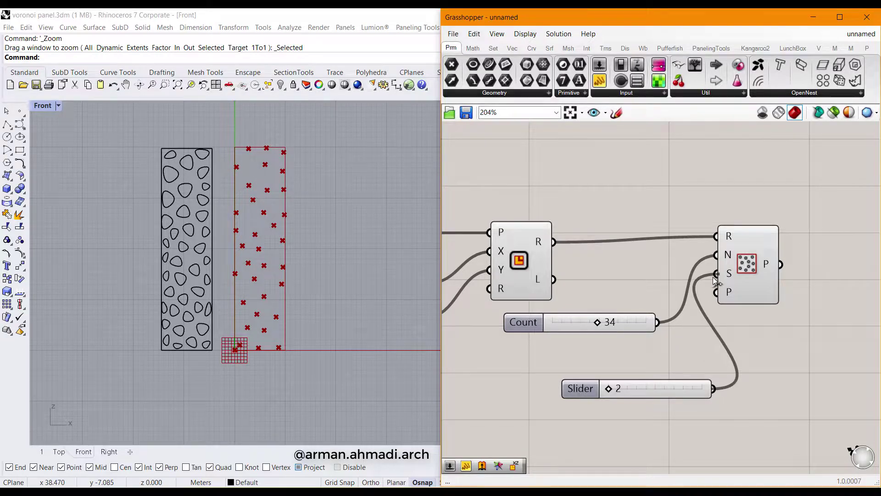
left_click_drag(607, 392, 619, 365)
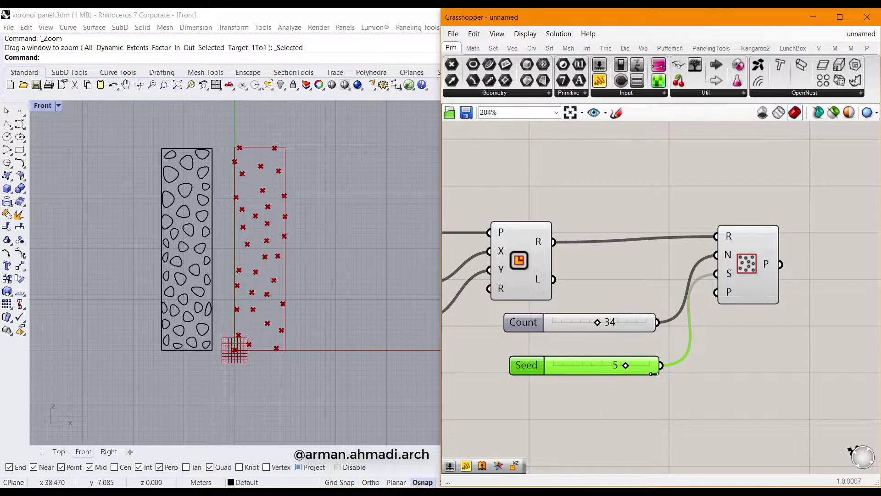
mouse_move(730, 297)
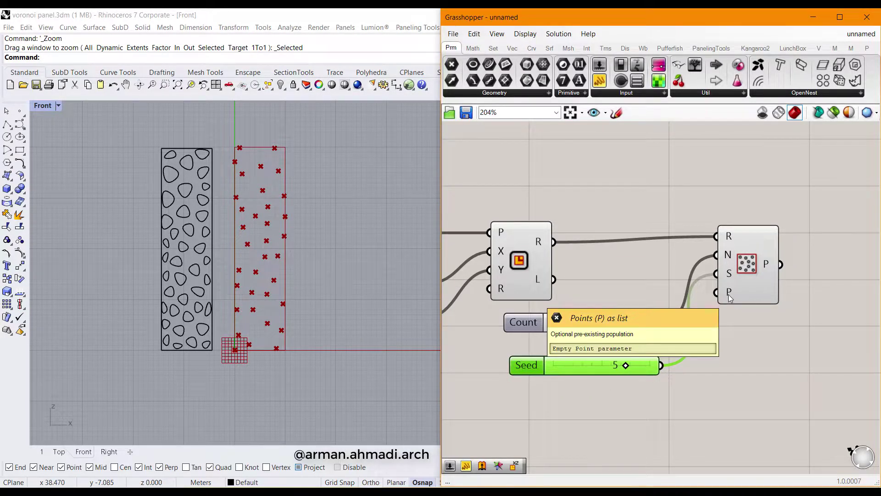
Add a planar Voronoi component and place it beside the Populate 2D component.
scroll(636, 361, "down", 3)
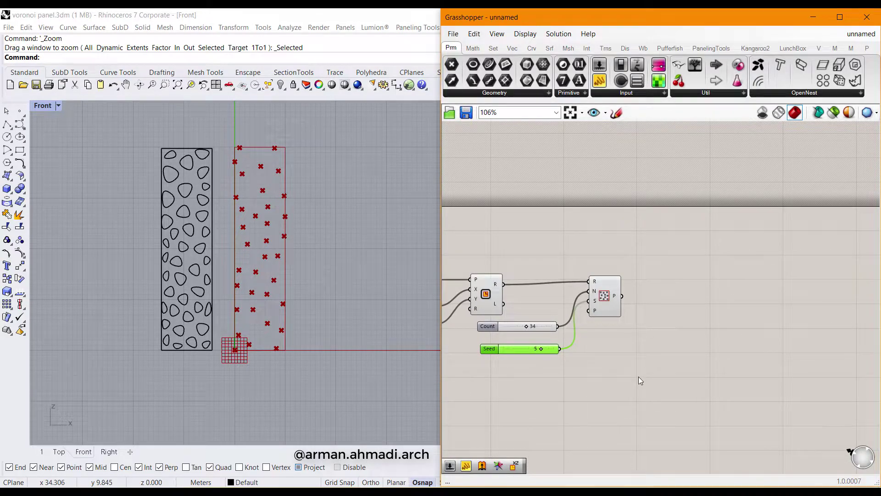
double_click(646, 361)
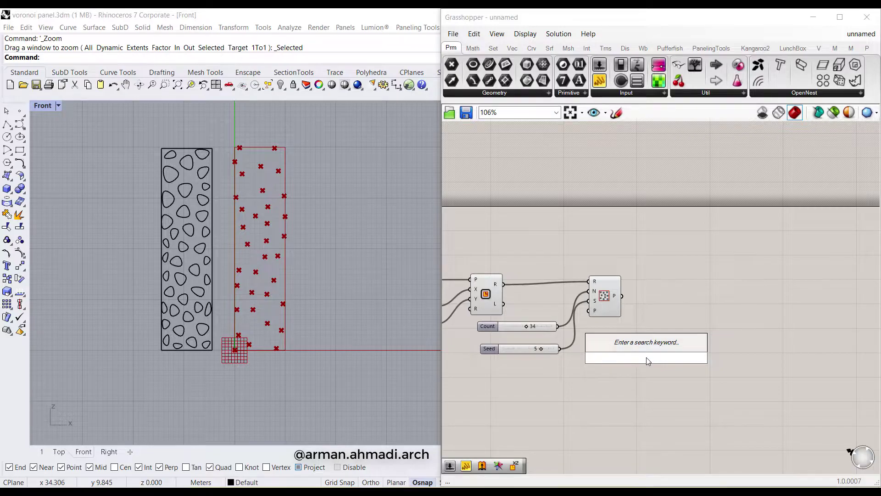
type("voro")
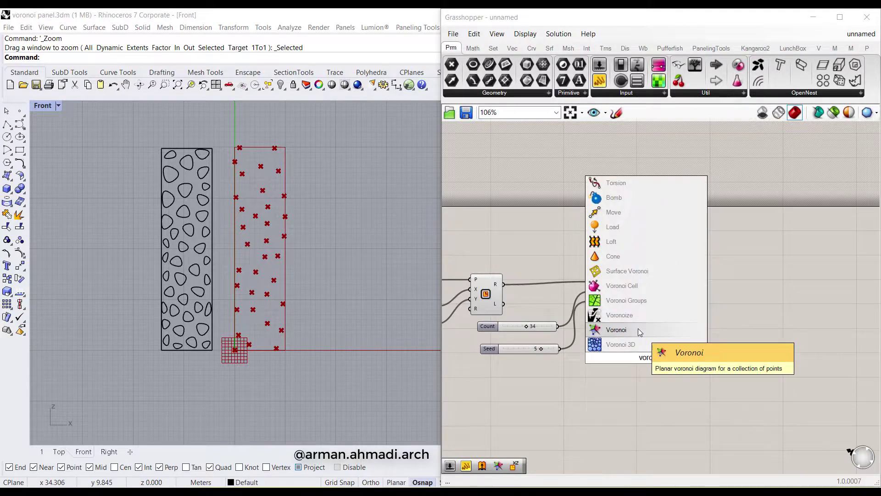
left_click(638, 329)
left_click_drag(640, 358, 685, 318)
Connect Populate 2D's points output to Voronoi's P input and align the Voronoi component with it.
scroll(639, 310, "up", 3)
scroll(639, 309, "down", 1)
right_click_drag(638, 310, 616, 313)
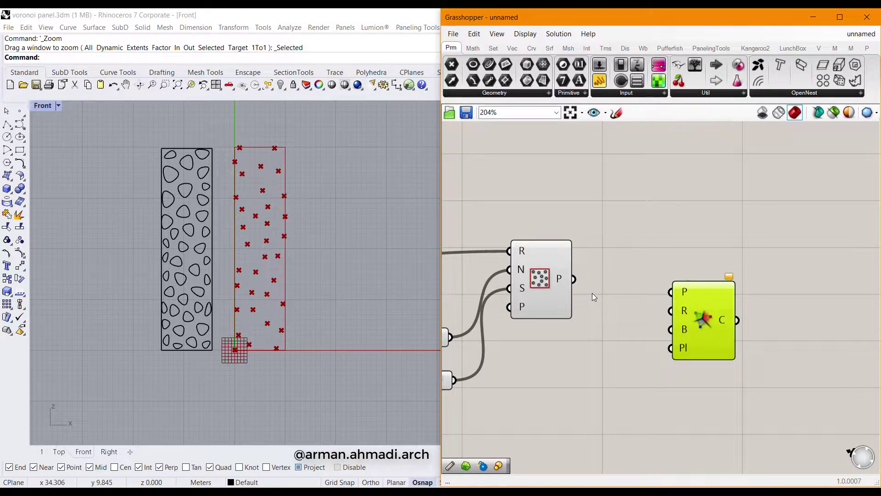
left_click_drag(576, 285, 699, 292)
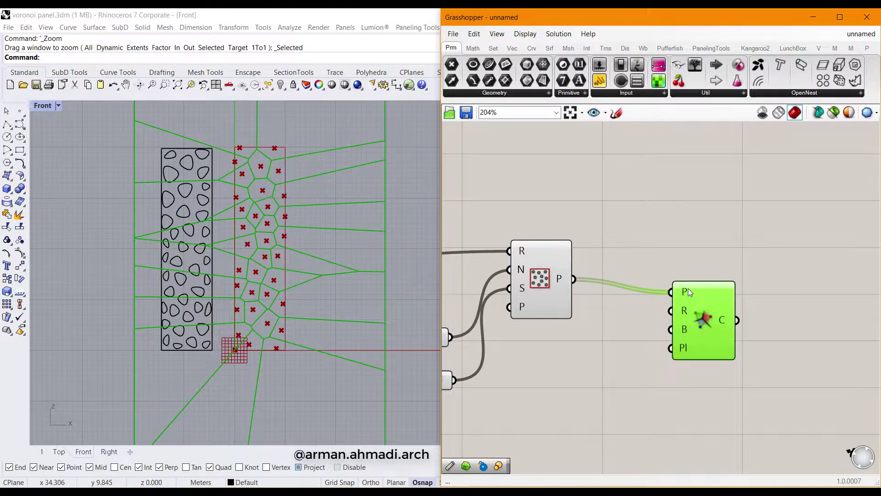
right_click_drag(686, 331, 640, 327)
left_click_drag(656, 321, 680, 308)
Add a Relay to the canvas and place it above the gap between Populate 2D and Voronoi.
double_click(600, 390)
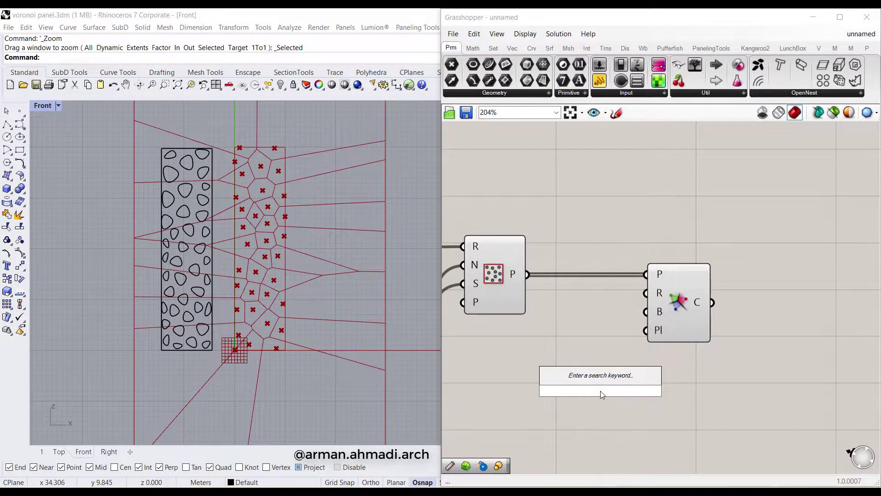
scroll(528, 323, "down", 2)
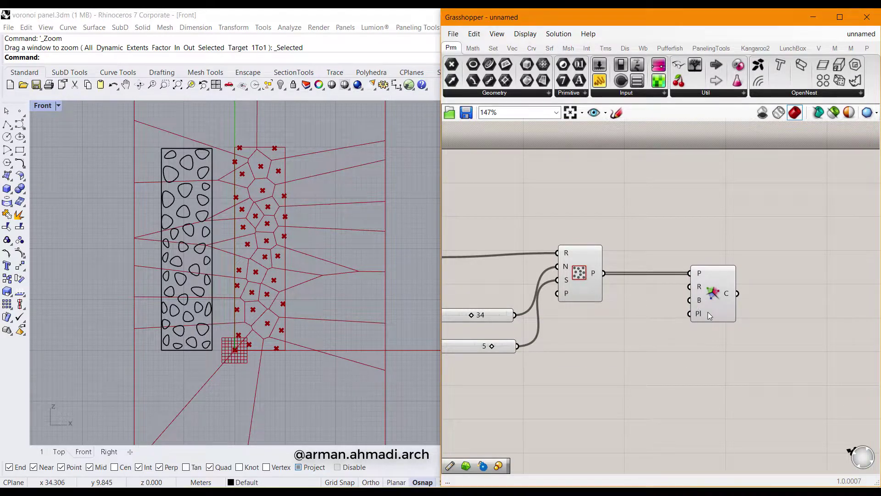
right_click_drag(673, 311, 647, 339)
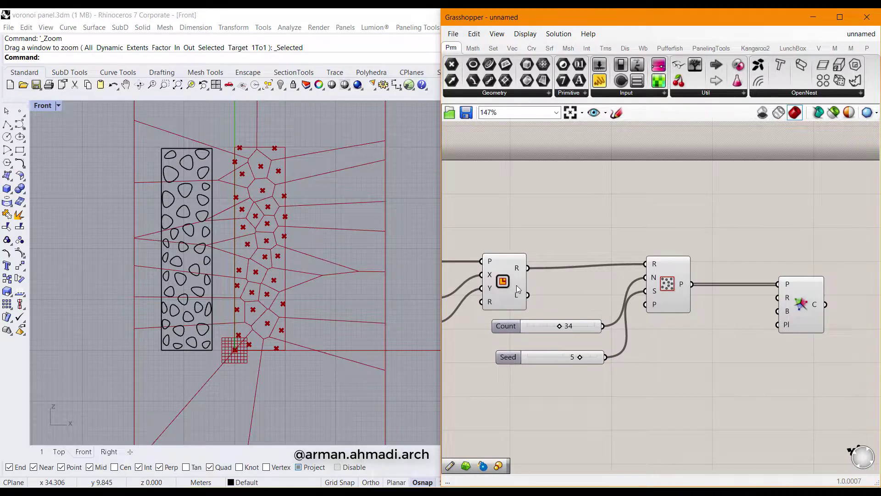
right_click_drag(714, 386, 700, 385)
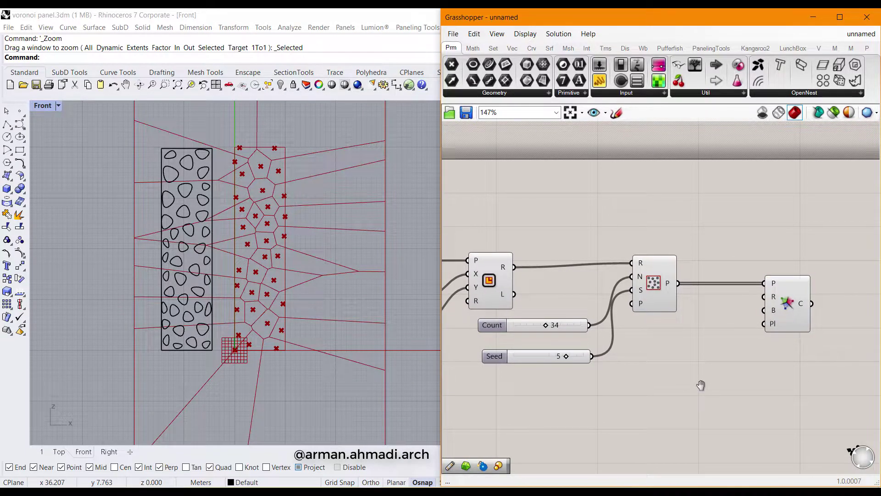
double_click(701, 385)
type("rel")
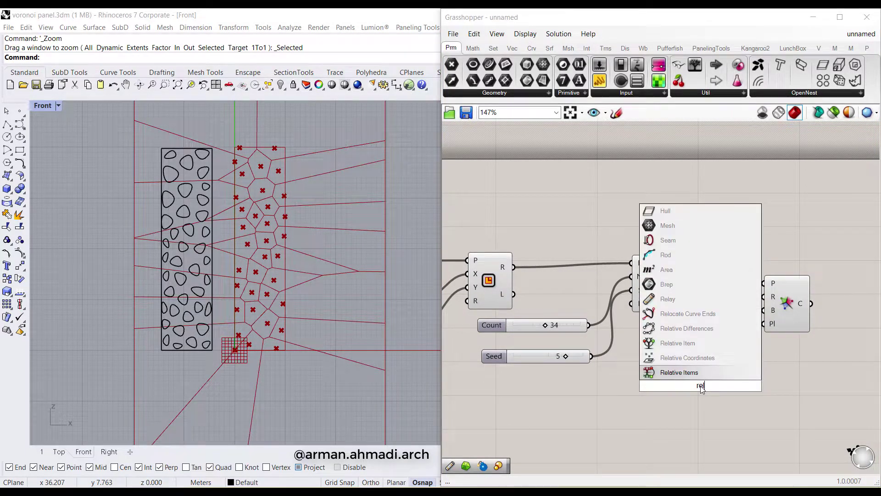
left_click(667, 298)
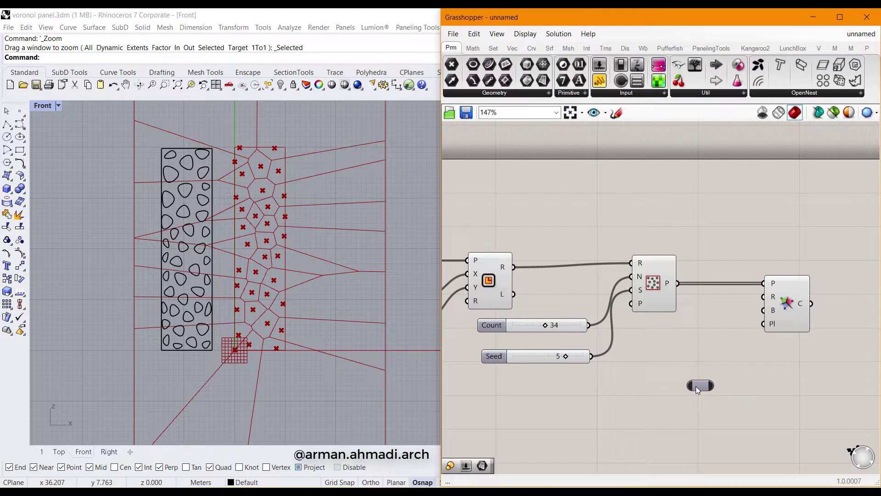
left_click_drag(698, 387, 698, 194)
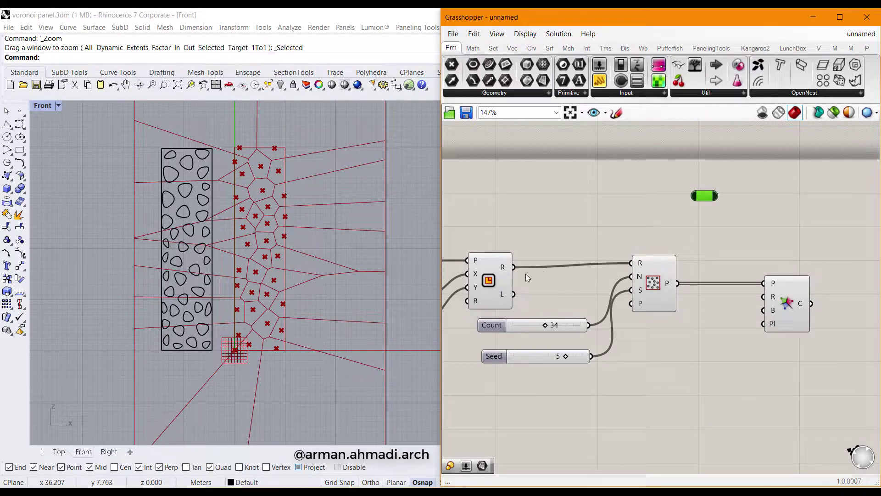
Route the Rectangle's R output through the relay into Voronoi's B input and move the relay below the components.
right_click_drag(745, 314, 723, 317)
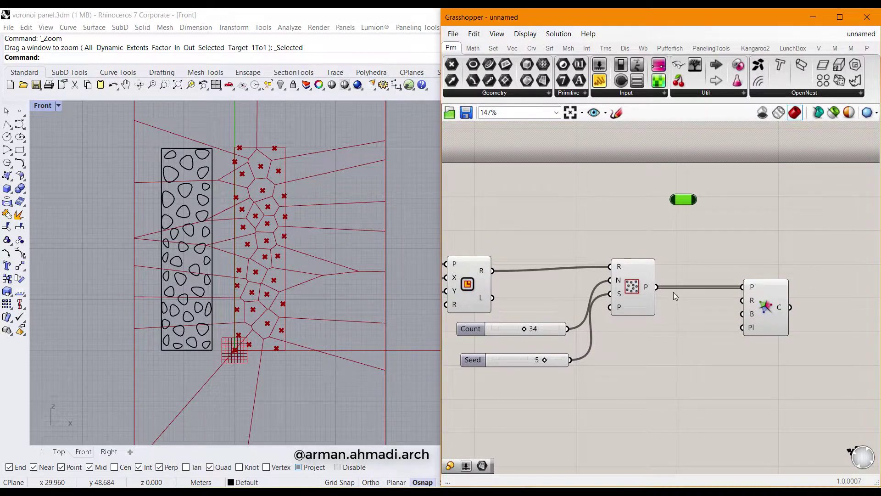
scroll(673, 292, "down", 3)
right_click_drag(600, 329, 589, 331)
scroll(712, 312, "up", 2)
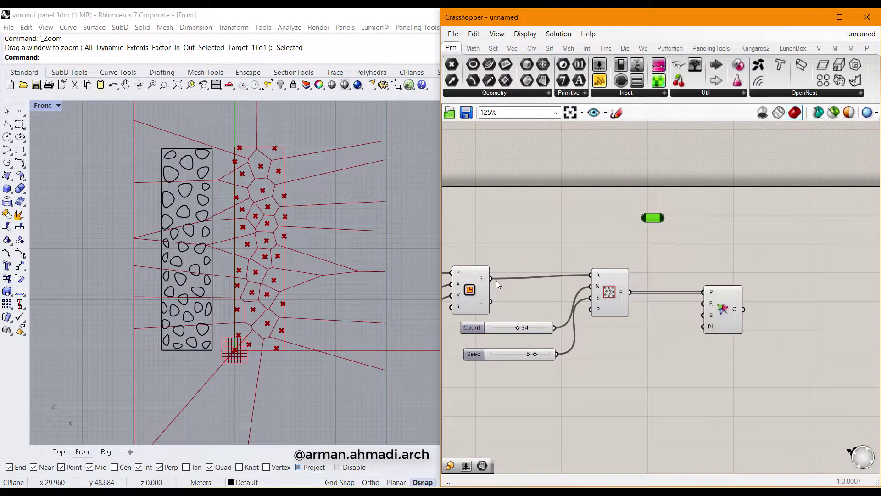
left_click_drag(492, 280, 652, 218)
right_click_drag(671, 277, 637, 270)
scroll(617, 221, "up", 2)
left_click_drag(620, 215, 672, 349)
left_click_drag(594, 205, 603, 396)
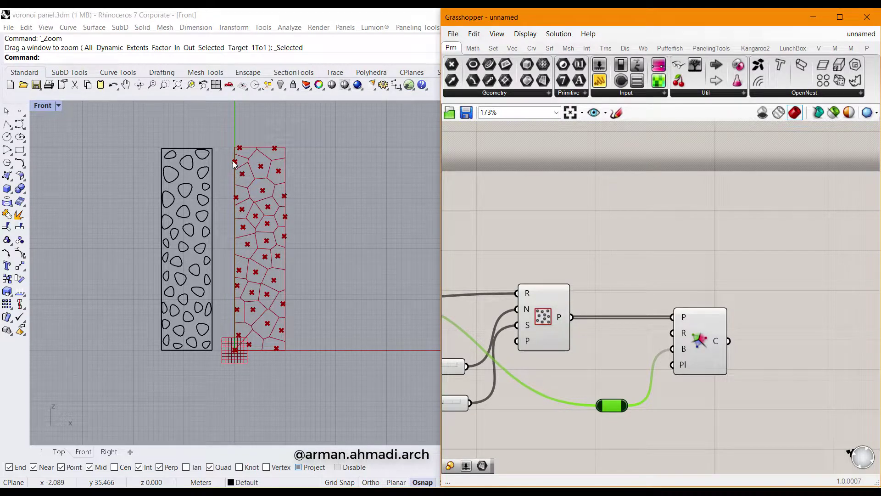
Add a Scale component beside Voronoi and connect the Voronoi cells to its G input.
right_click_drag(660, 397, 578, 376)
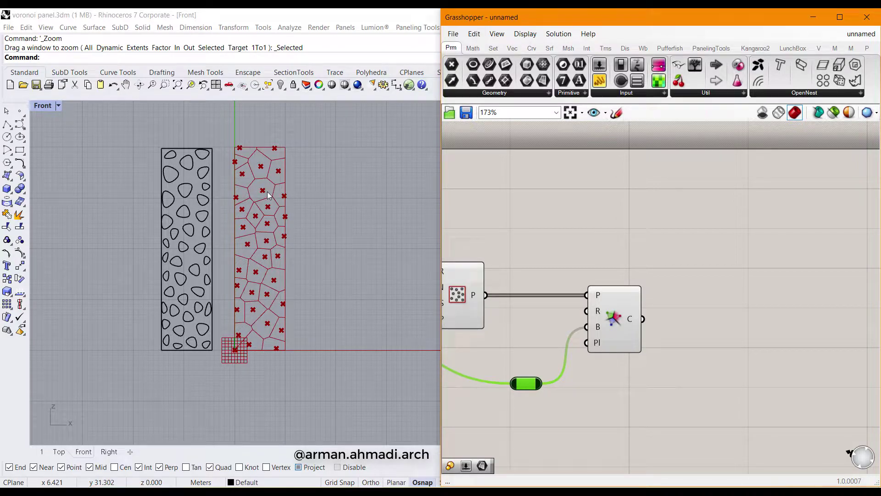
right_click_drag(681, 401, 652, 370)
left_click(653, 370)
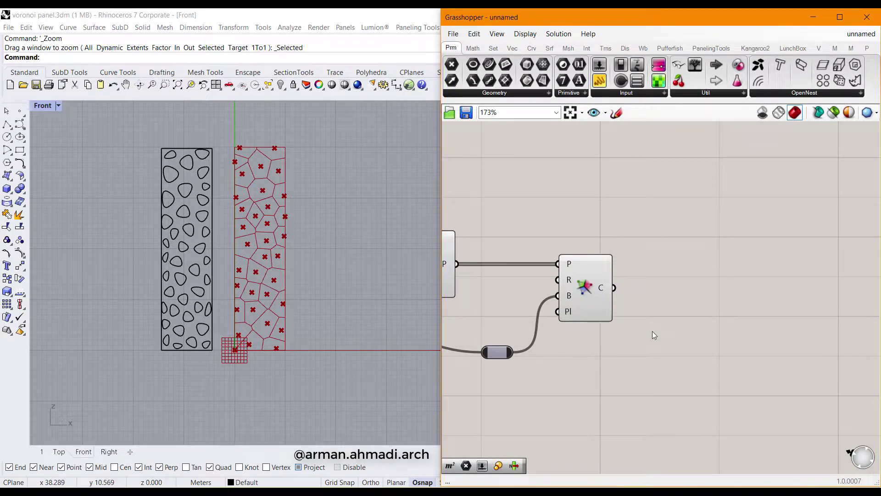
double_click(662, 275)
type("sc")
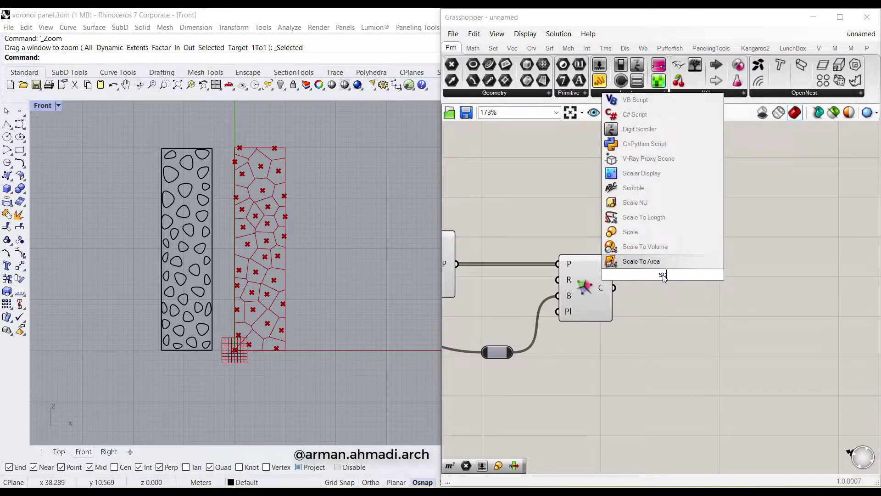
left_click(630, 232)
left_click_drag(654, 283, 706, 303)
left_click_drag(613, 287, 685, 277)
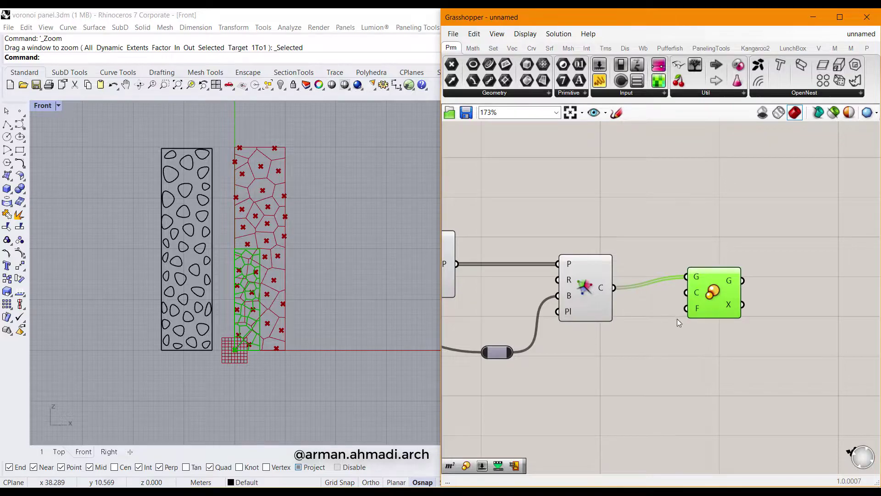
Add an Area component fed by the Voronoi cells and connect its centroid output to Scale's C input.
double_click(646, 378)
type("area")
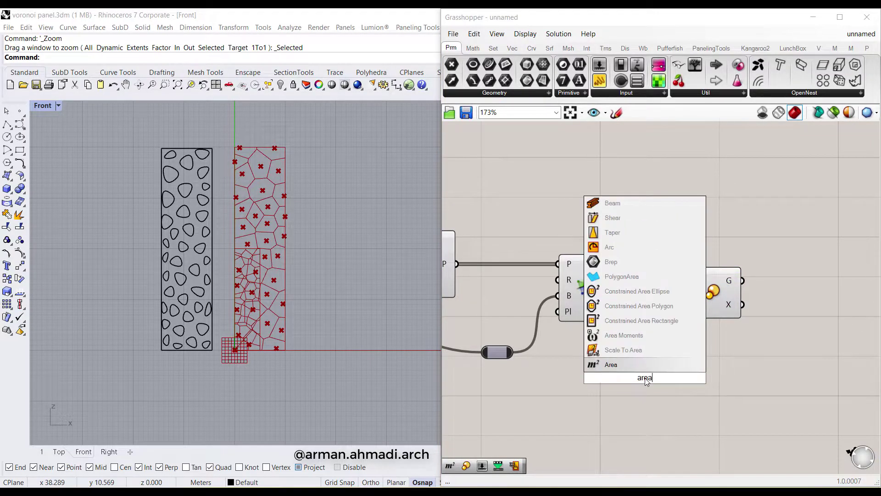
key("Return")
left_click_drag(613, 287, 616, 378)
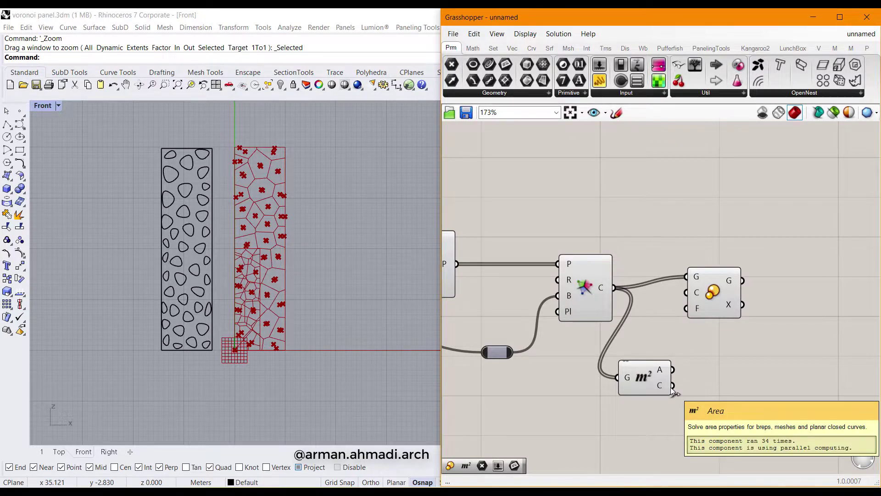
left_click_drag(673, 386, 685, 292)
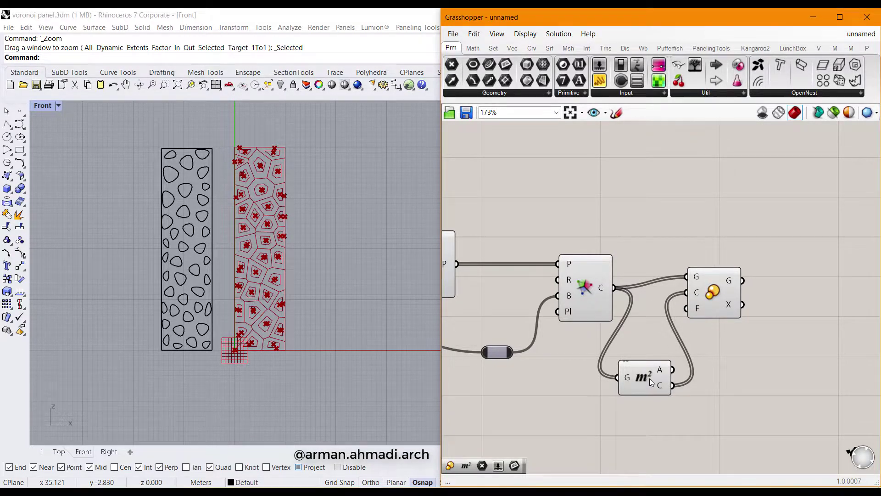
left_click_drag(649, 378, 622, 332)
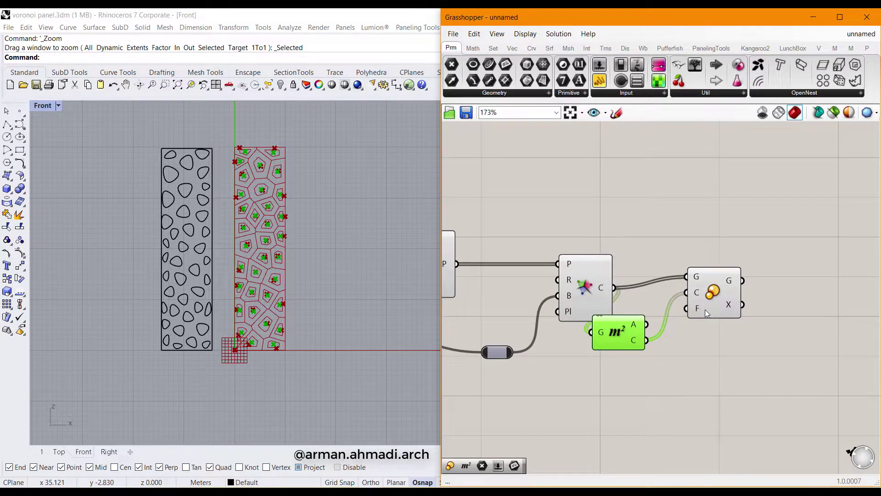
Add a decimal number slider starting at 0.2, connect it to Scale's F input, and set the factor to 0.6.
double_click(628, 414)
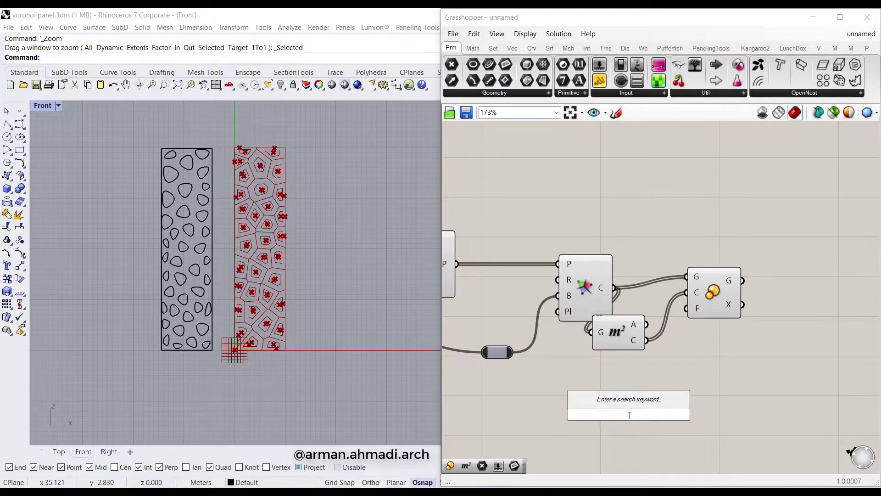
type("9")
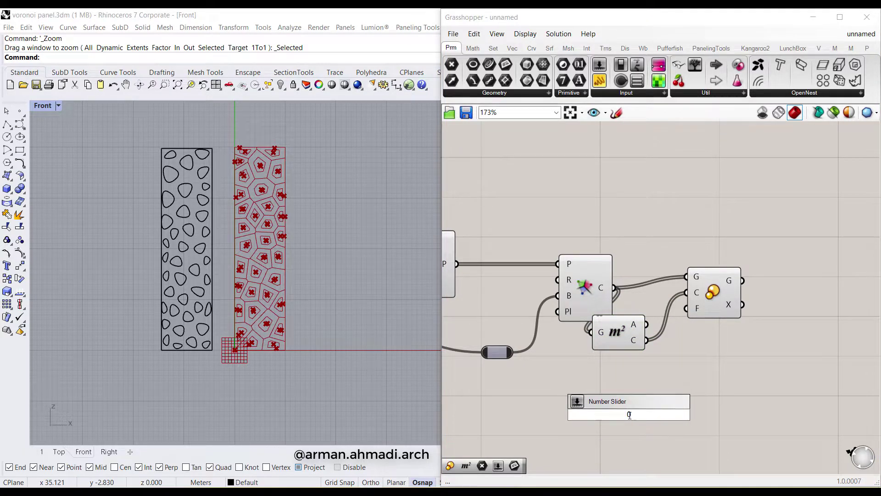
type("..")
key("Return")
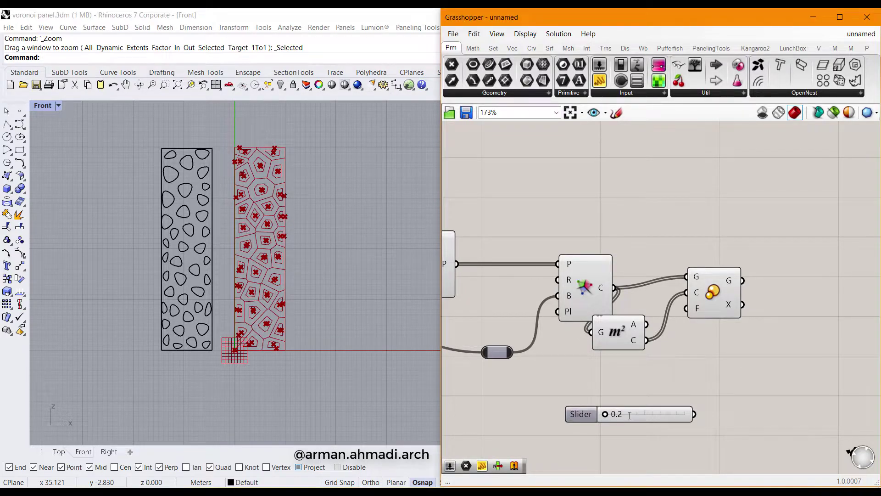
left_click_drag(697, 414, 686, 308)
left_click_drag(609, 416, 647, 420)
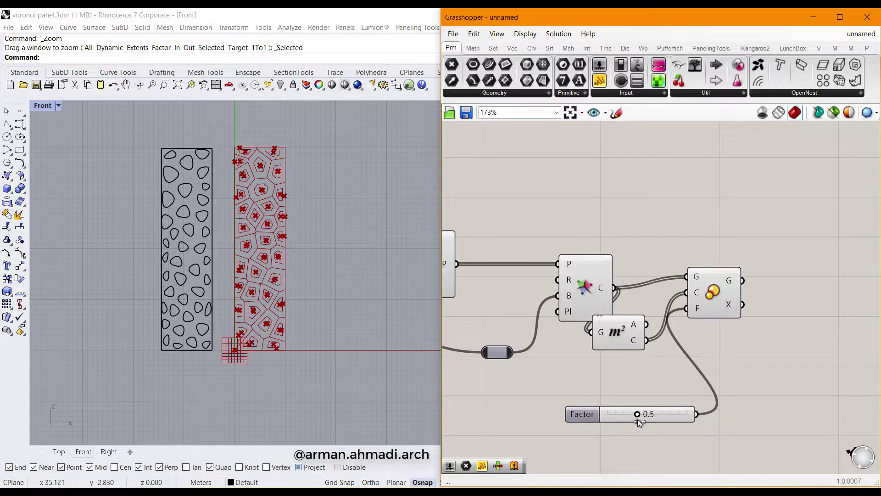
Move the Area component down above the Factor slider and turn off the Voronoi component's preview.
scroll(225, 254, "up", 5)
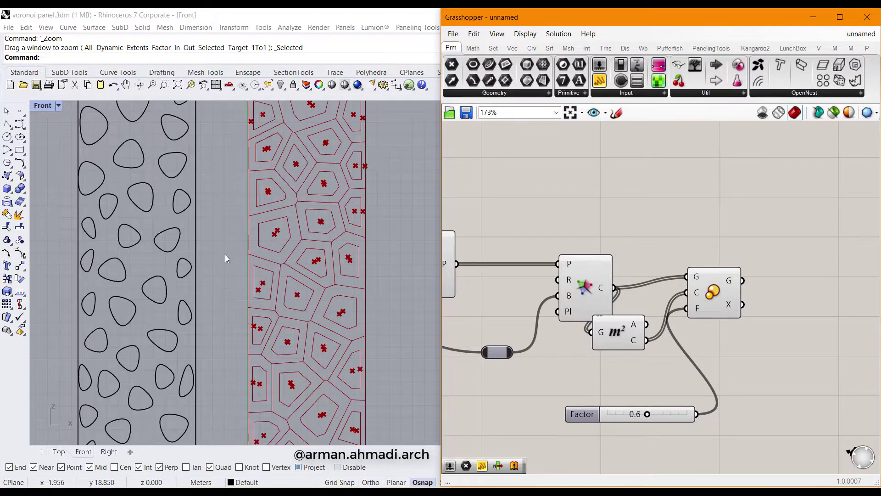
right_click_drag(323, 241, 266, 312)
scroll(265, 313, "down", 3)
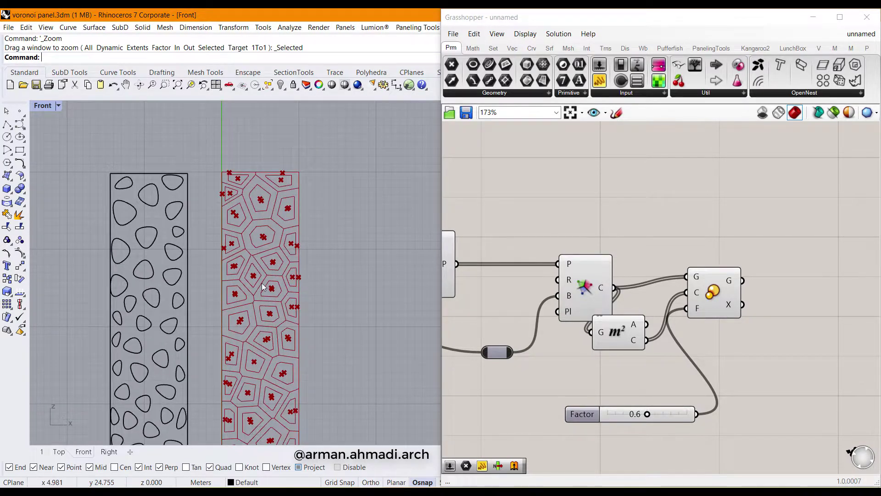
left_click_drag(624, 334, 648, 371)
left_click(589, 294)
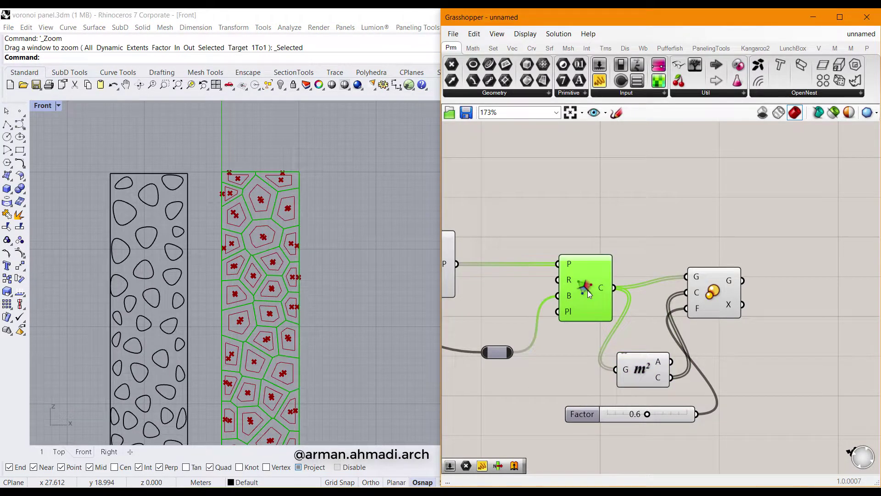
right_click(581, 282)
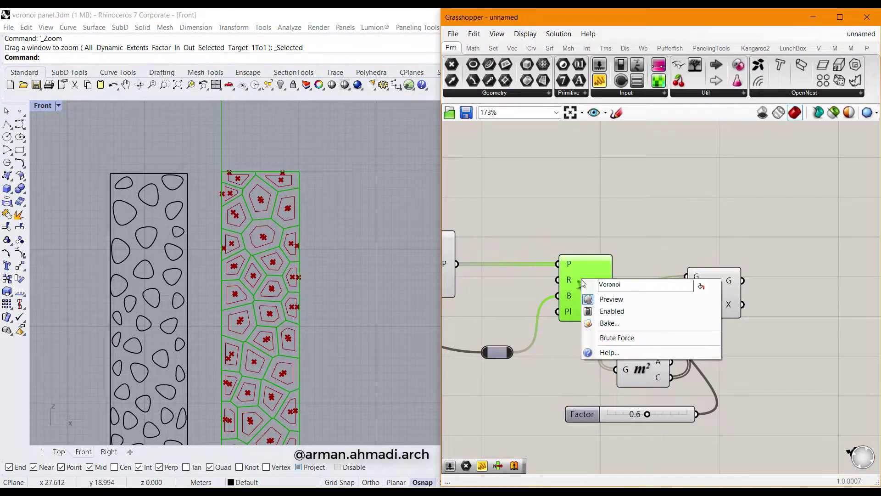
left_click(607, 300)
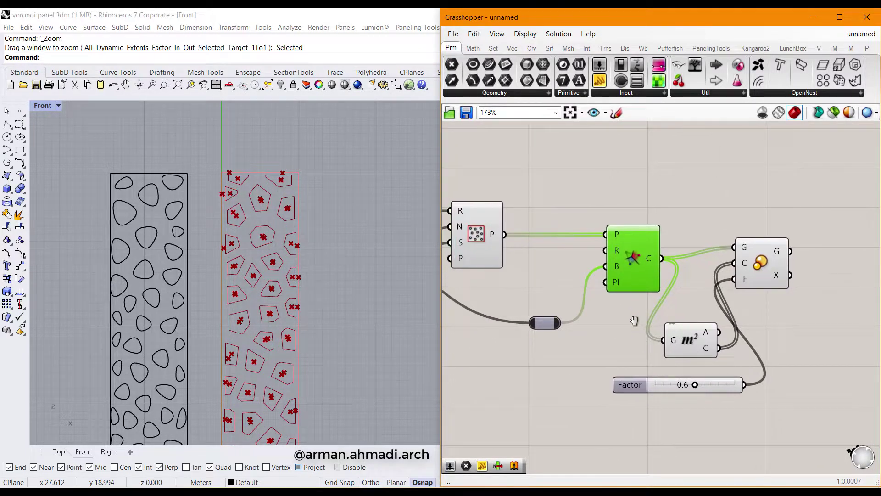
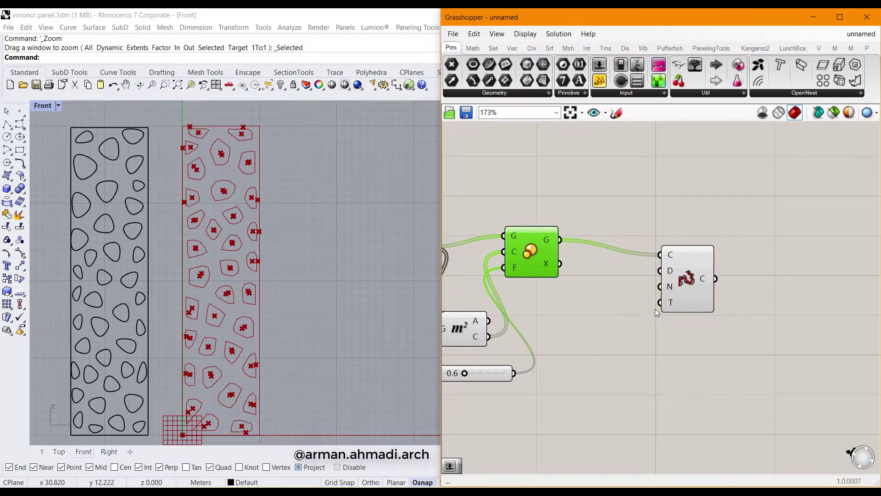
Add an integer number slider set to 2 and connect it to Rebuild Curve's D (Degree) input.
mouse_move(669, 276)
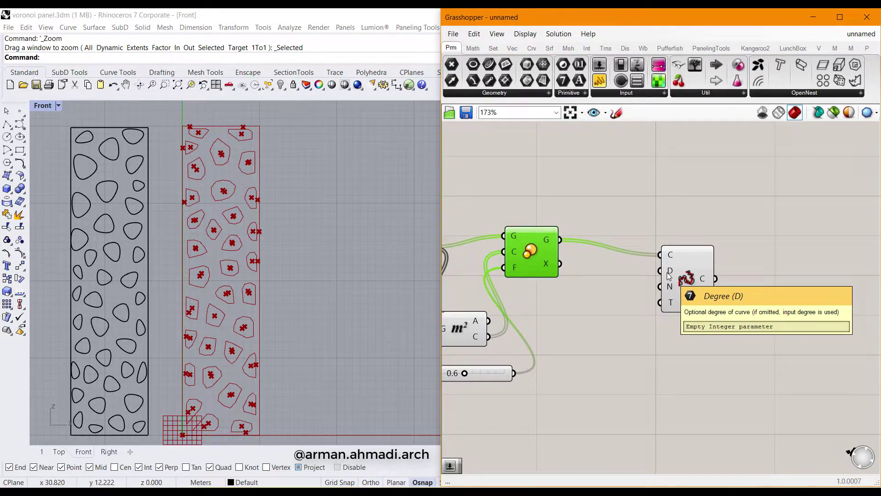
double_click(668, 377)
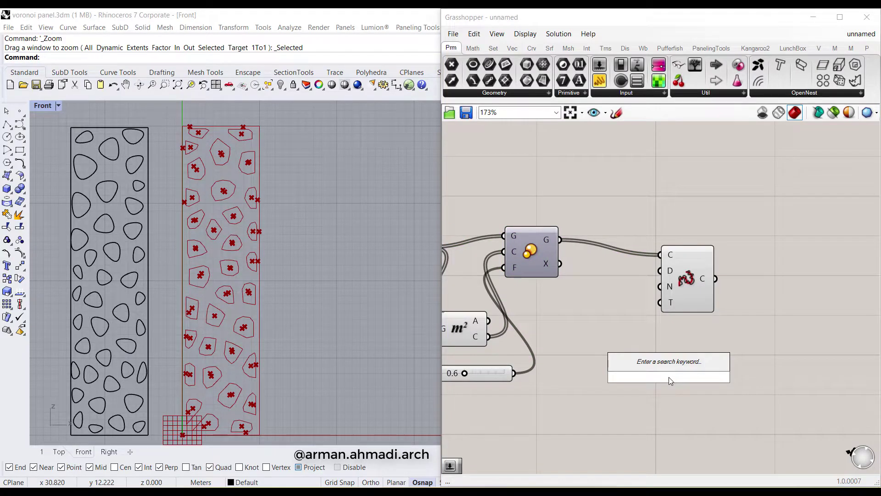
type("2")
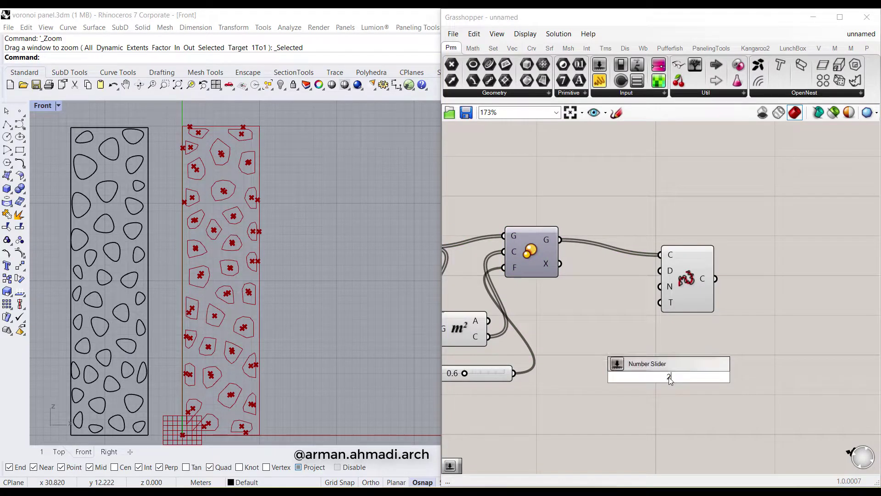
key("Return")
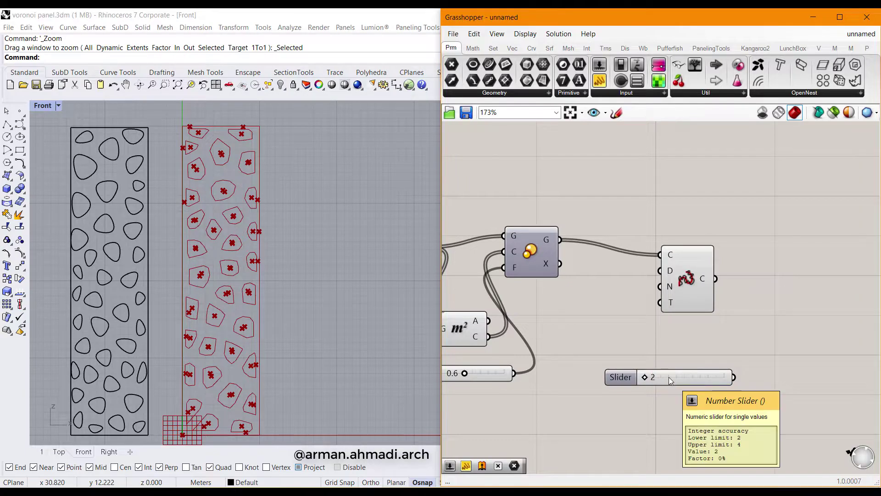
left_click_drag(668, 376, 546, 293)
left_click_drag(610, 290, 660, 271)
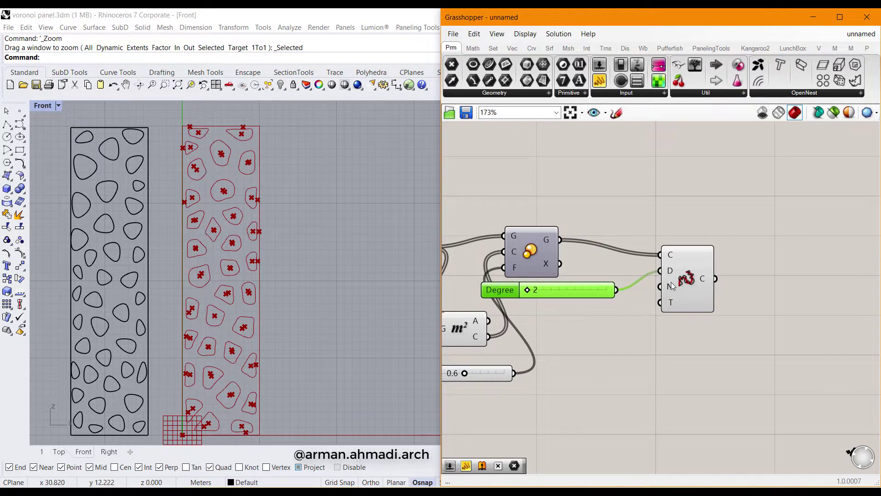
Add another number slider at 2 below the Degree slider and connect it to Rebuild Curve's N (Count) input.
double_click(668, 371)
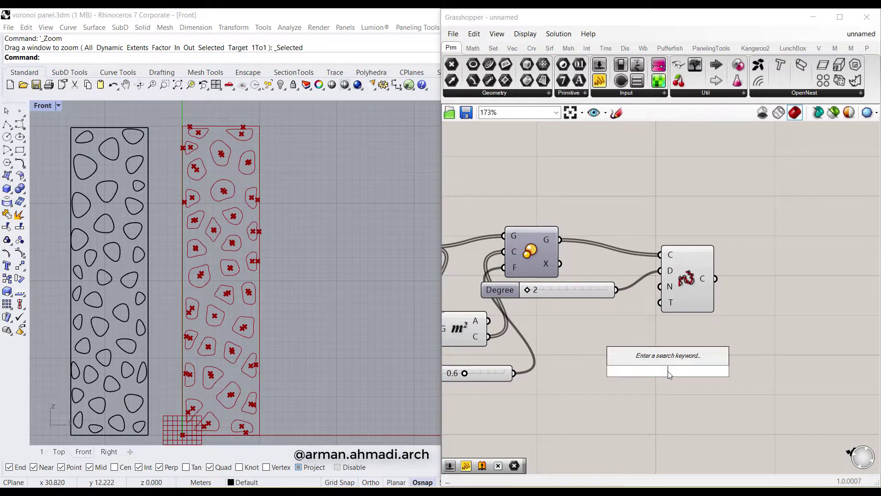
type("2.5")
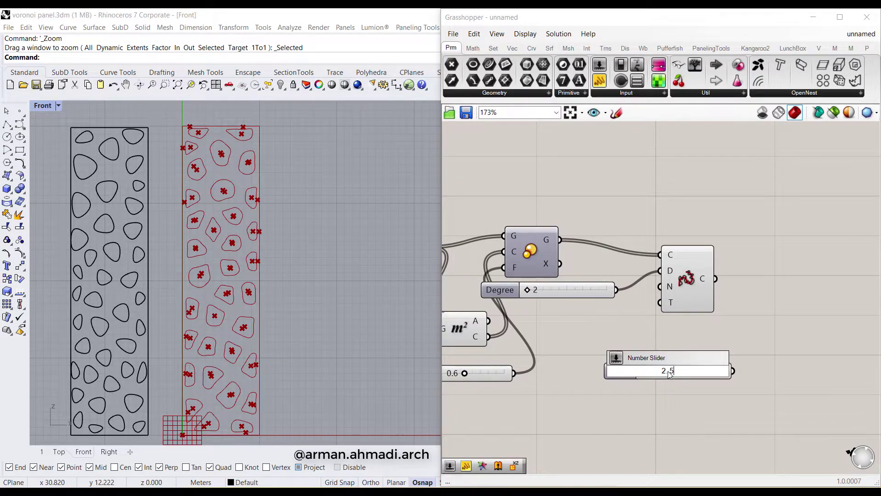
key("Return")
left_click_drag(673, 370, 585, 346)
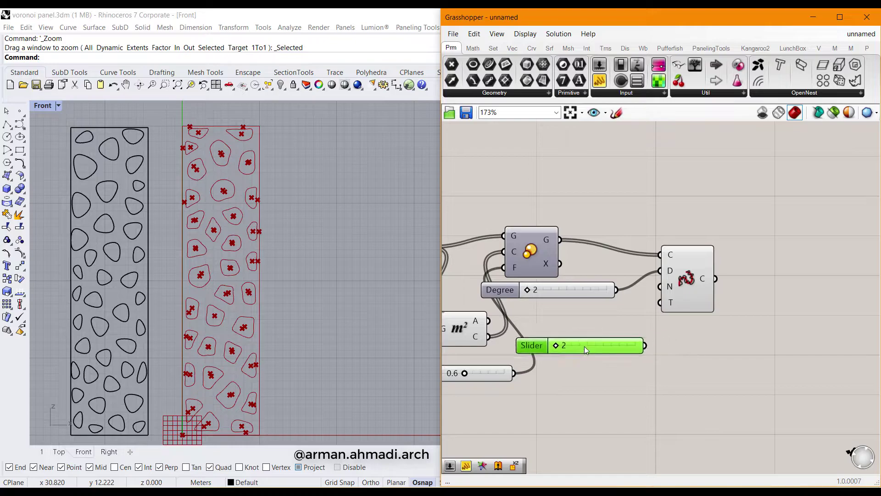
left_click_drag(648, 343, 660, 287)
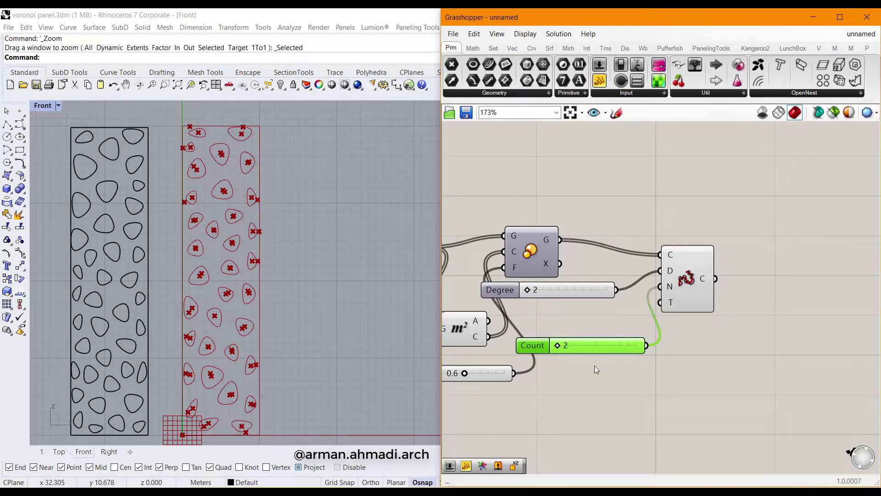
Set the rebuild Count to 3, and try a Degree of 3 before returning it to 2.
left_click_drag(558, 345, 584, 348)
left_click_drag(535, 293, 557, 295)
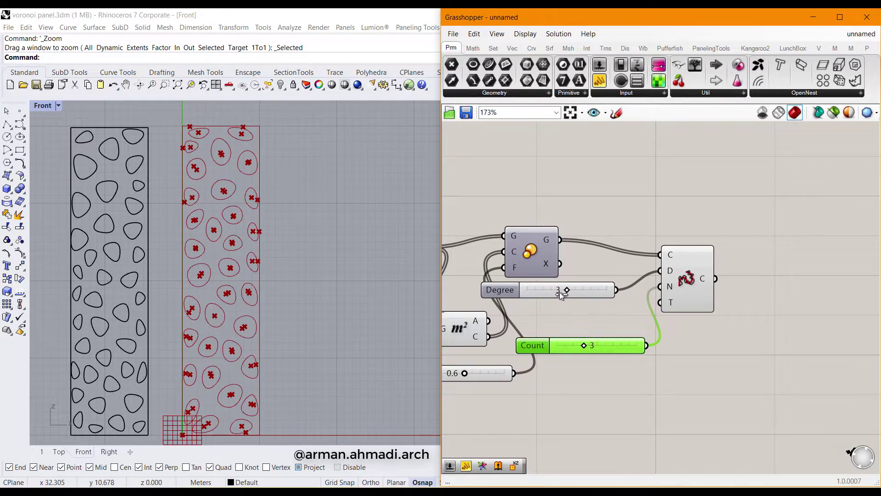
left_click_drag(544, 292, 540, 292)
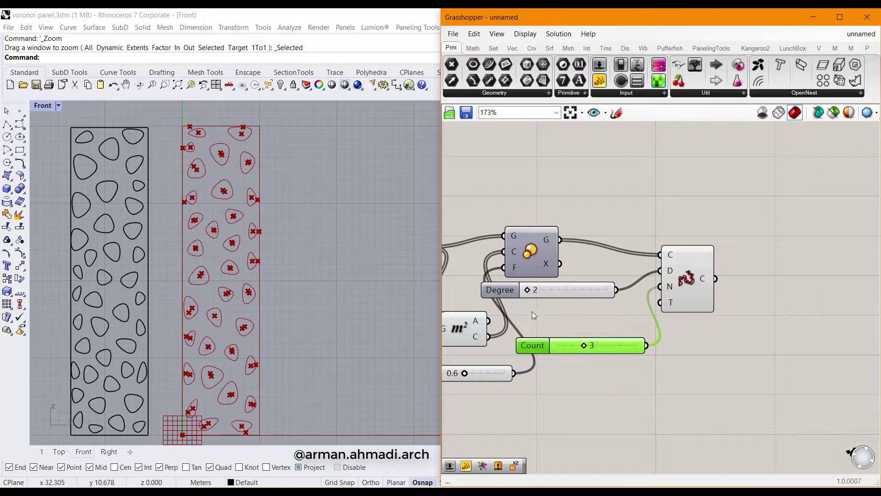
Set the Factor slider feeding the Scale component to 0.7.
right_click_drag(532, 311, 639, 304)
left_click_drag(571, 368, 575, 370)
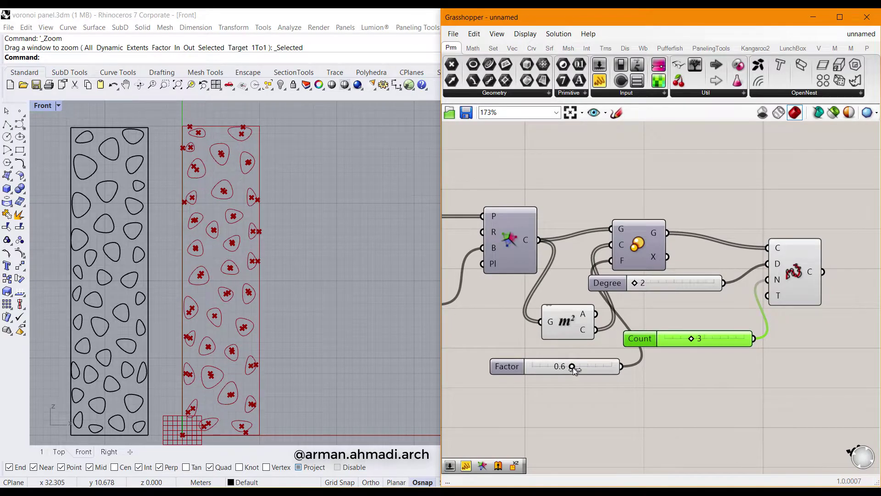
left_click_drag(572, 367, 582, 367)
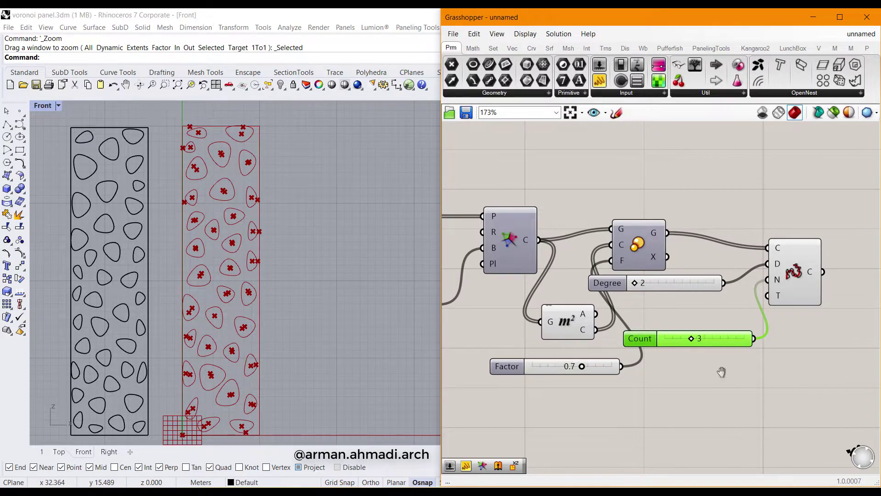
Select all components upstream of Rebuild Curve and turn off their preview.
right_click_drag(729, 372, 574, 361)
left_click(640, 265)
scroll(666, 310, "down", 6)
right_click_drag(618, 343, 665, 330)
left_click_drag(756, 208, 520, 359)
right_click_drag(652, 310, 560, 327)
right_click(560, 328)
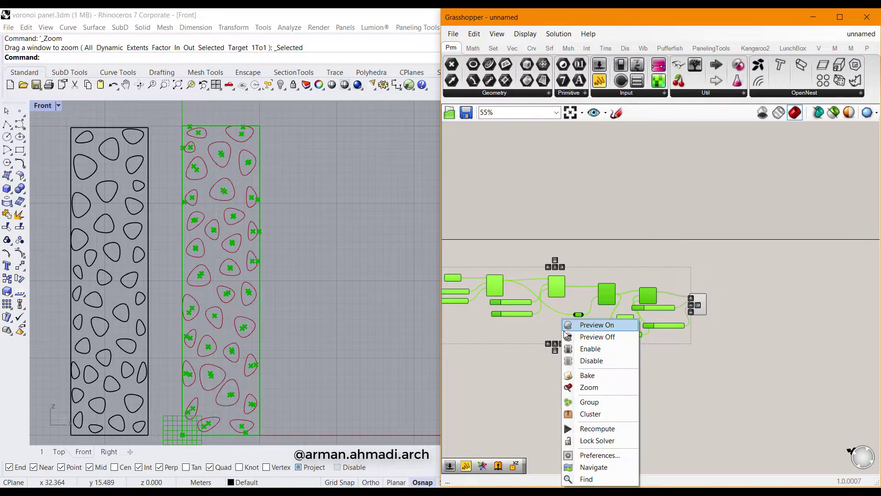
left_click(593, 337)
left_click(723, 373)
Turn the preview of the Rectangle component back on.
scroll(573, 293, "up", 3)
scroll(579, 299, "up", 2)
left_click(647, 290)
right_click(647, 290)
left_click(673, 312)
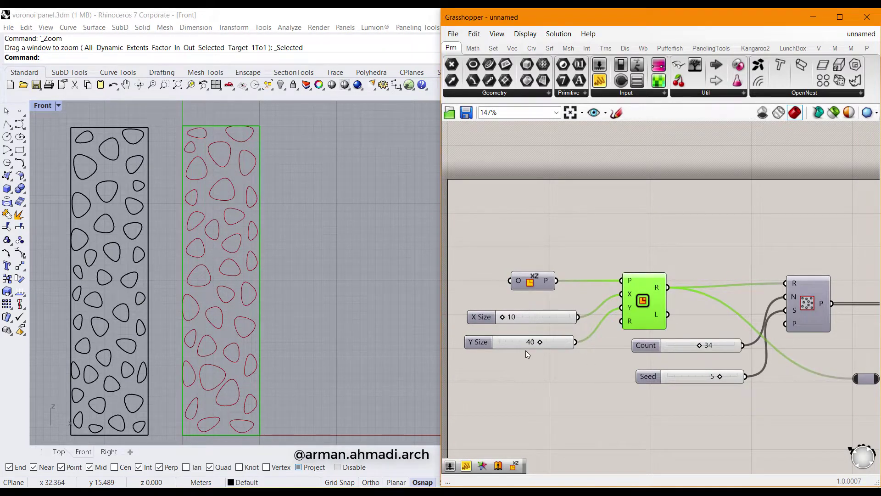
scroll(527, 356, "down", 3)
left_click(610, 379)
Compare the generated curves with the reference panel in Rhino's perspective view and return to the Front view.
right_click_drag(609, 380, 495, 339)
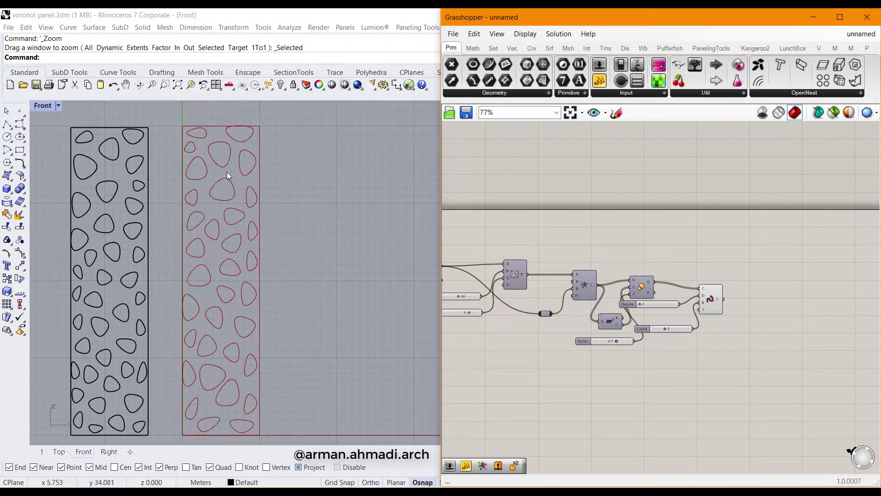
right_click_drag(577, 344, 450, 325)
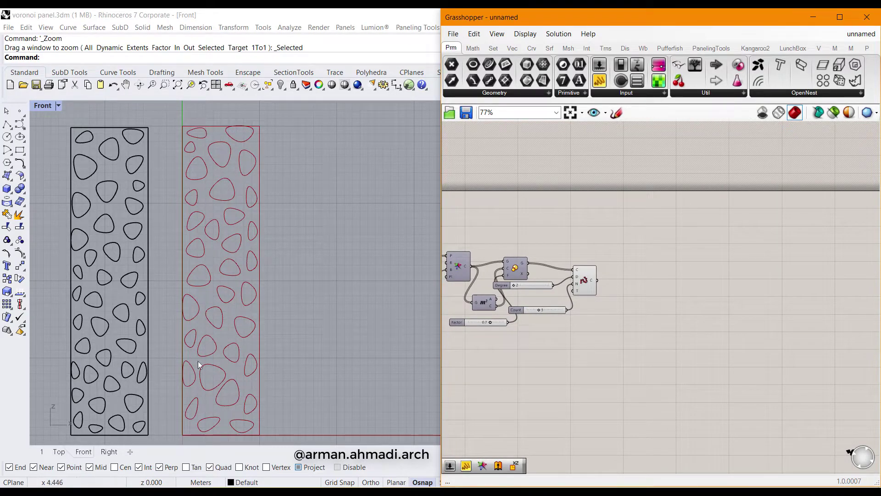
left_click(42, 451)
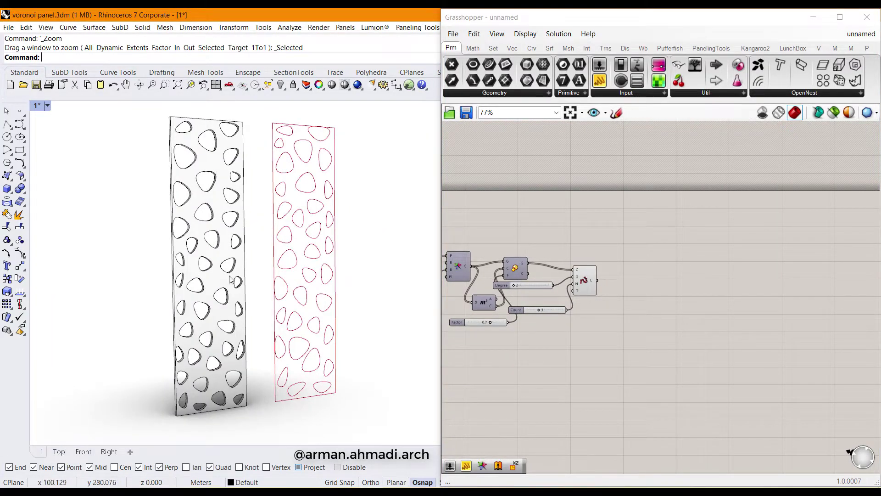
left_click(81, 451)
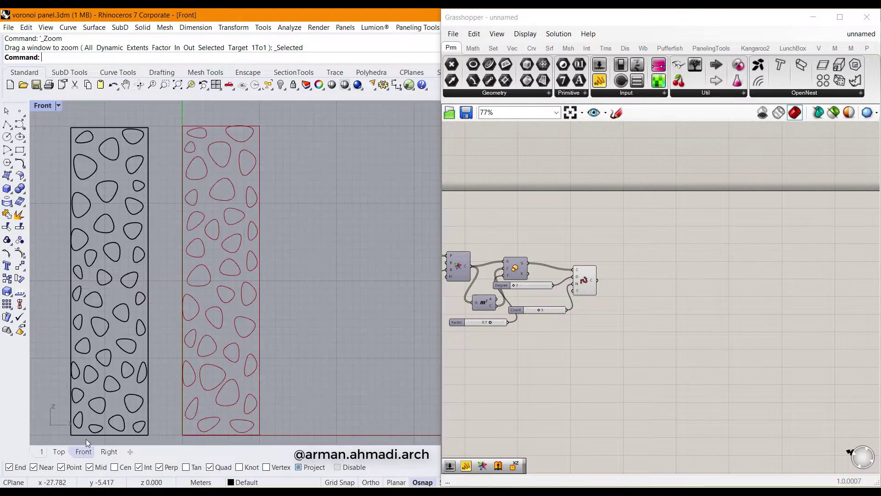
Add a Boundary Surfaces component beside Rebuild Curve and connect the rebuilt curves to its E input.
left_click(615, 299)
right_click_drag(631, 319, 593, 327)
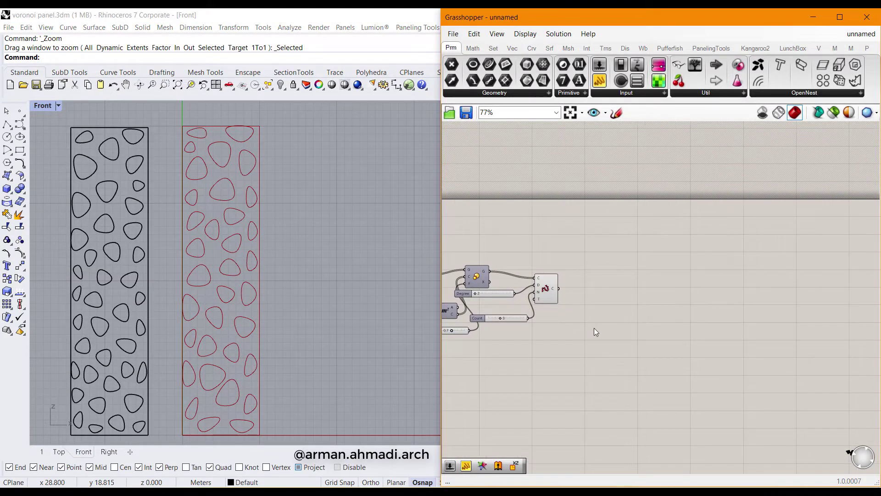
double_click(596, 327)
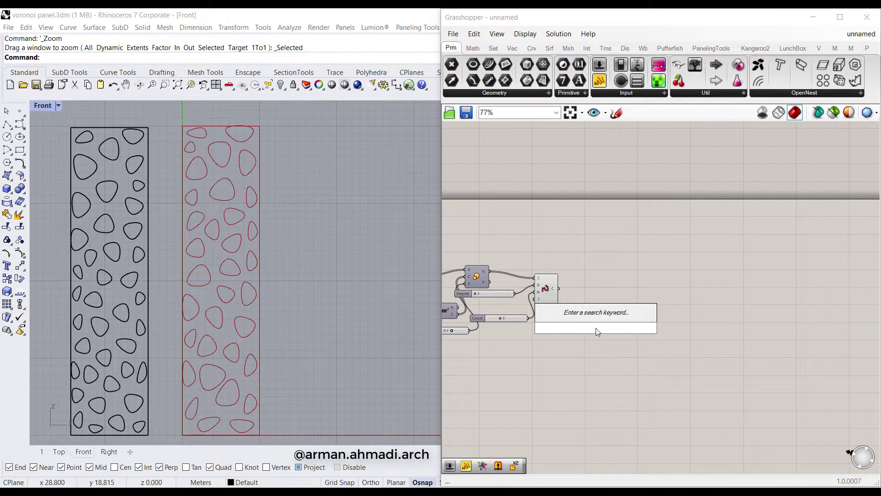
type("re")
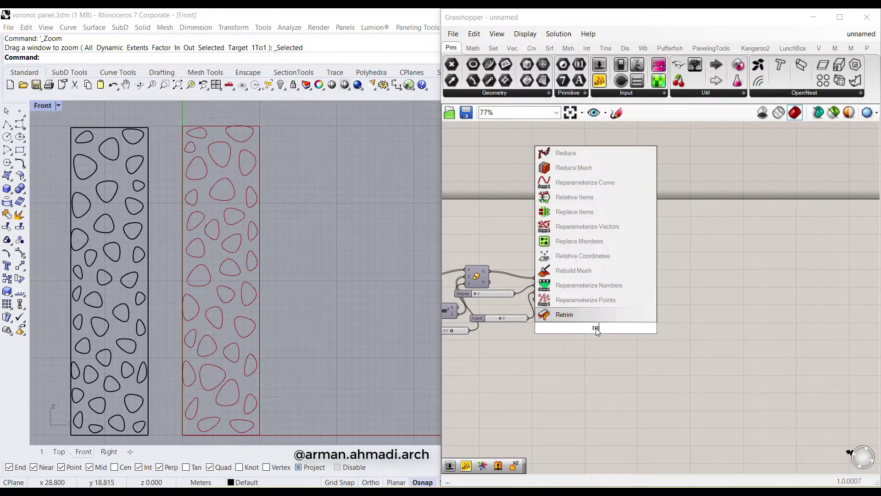
key("BackSpace")
key("BackSpace")
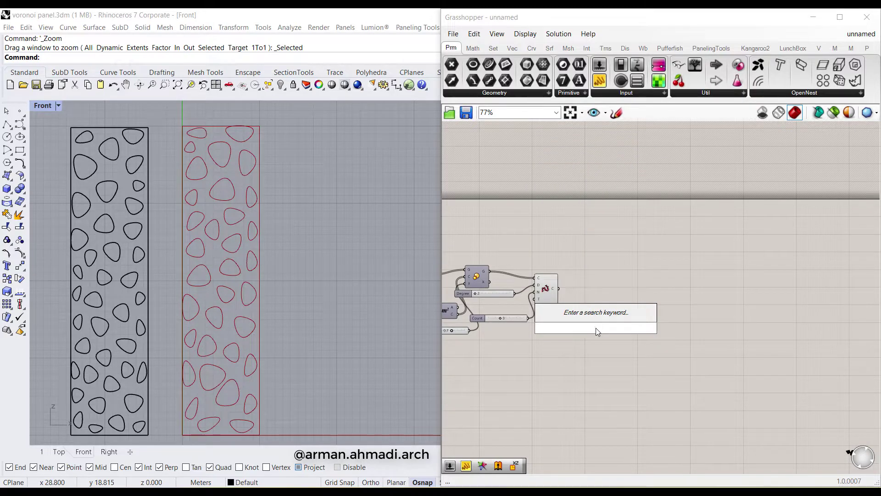
type("bou")
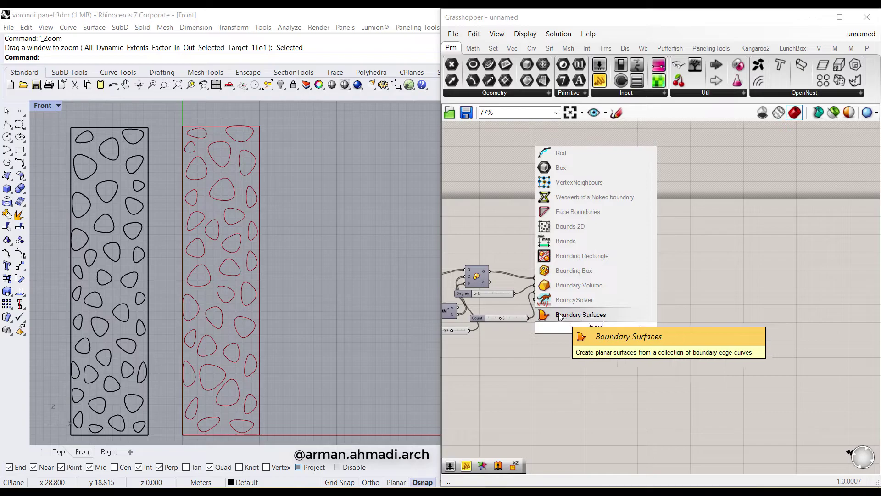
left_click(567, 319)
scroll(558, 323, "up", 4)
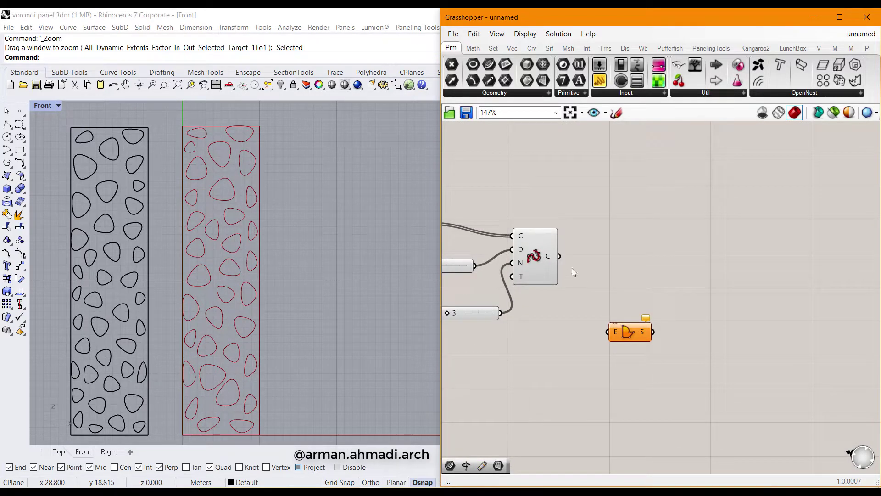
left_click_drag(559, 256, 608, 331)
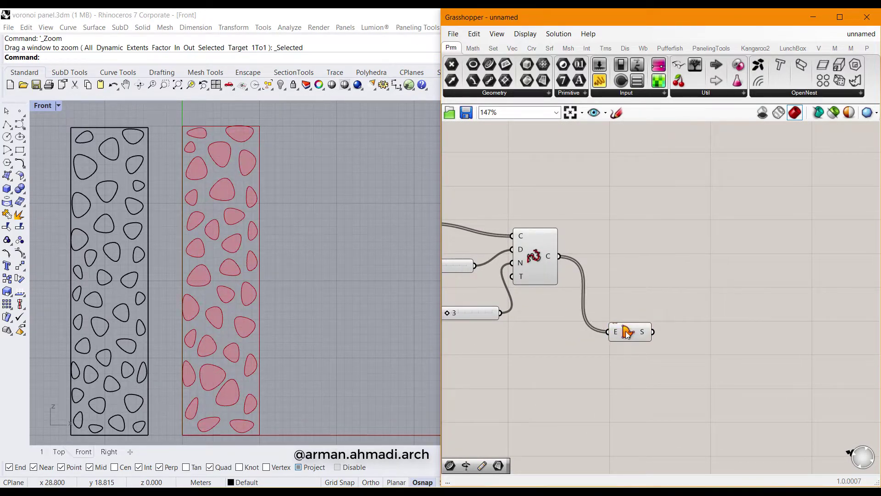
left_click_drag(628, 338, 639, 287)
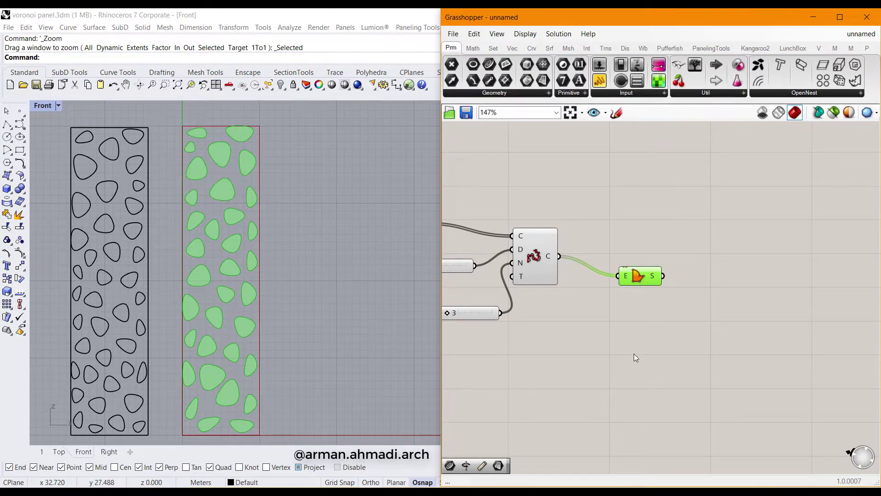
Add a Relay to the canvas and place it above the Rebuild Curve component.
scroll(631, 355, "down", 5)
double_click(660, 372)
type("rel")
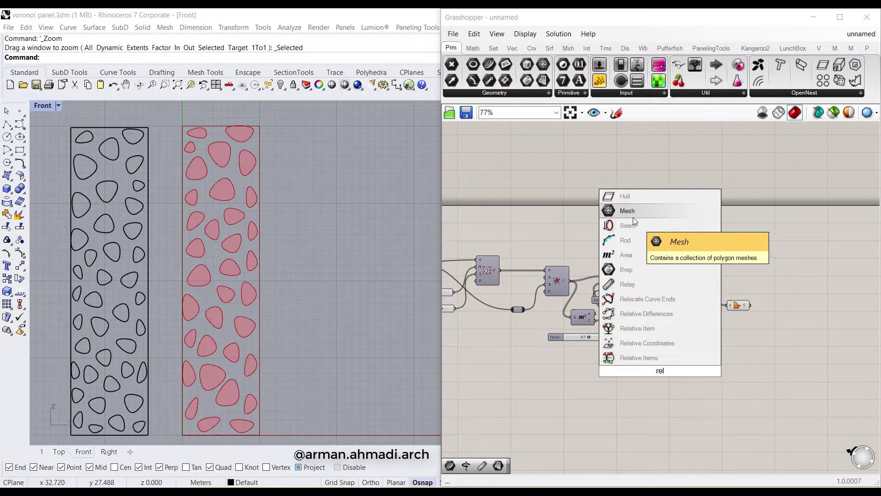
left_click(636, 285)
right_click_drag(666, 375, 650, 381)
left_click_drag(650, 382, 662, 255)
Route the Rectangle's R output through the relay into Boundary Surfaces' E input, keeping the rebuilt curves connected.
right_click_drag(594, 294, 688, 289)
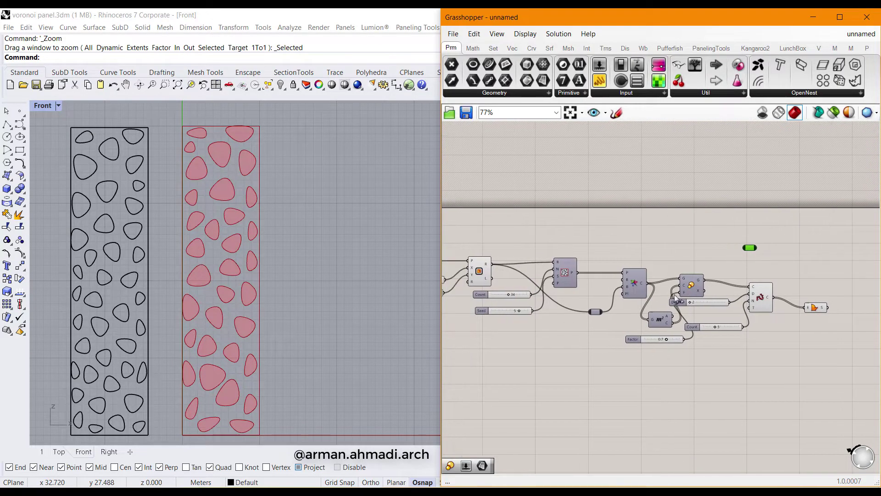
left_click_drag(492, 264, 744, 247)
right_click_drag(783, 287, 628, 309)
scroll(588, 296, "up", 4)
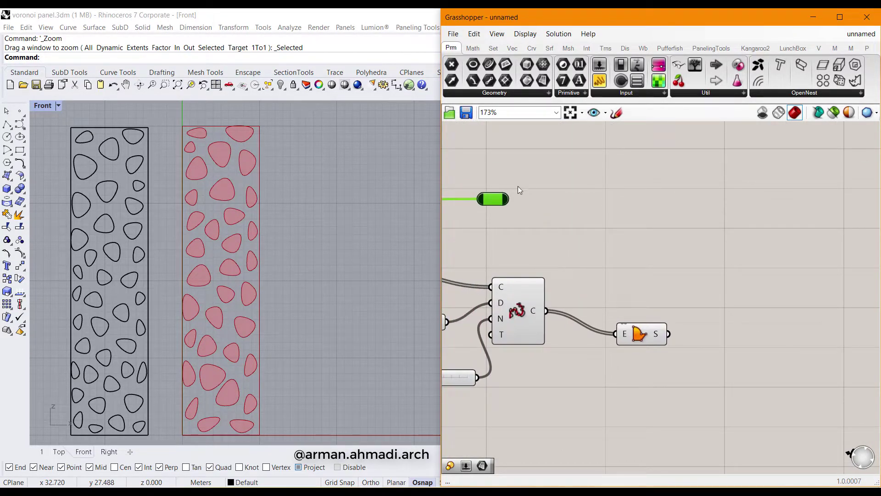
left_click_drag(509, 200, 615, 339)
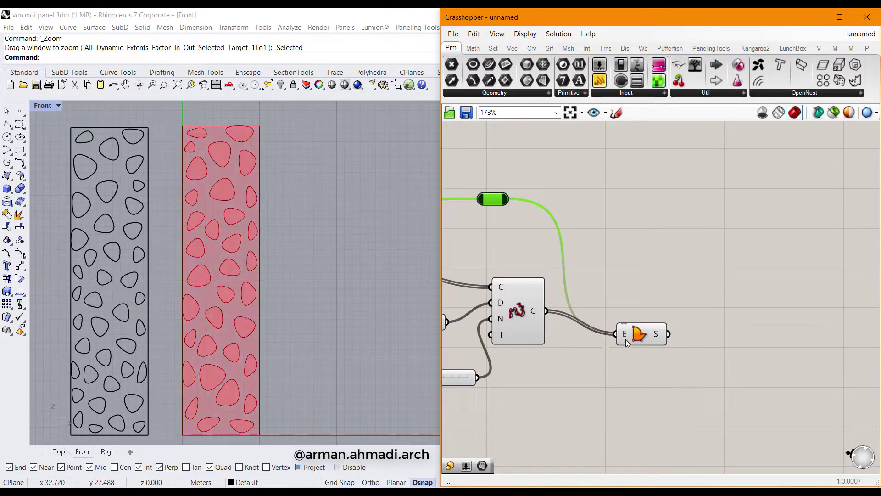
Flatten the E input of Boundary Surfaces so the rectangle and cell curves form one list.
right_click(625, 338)
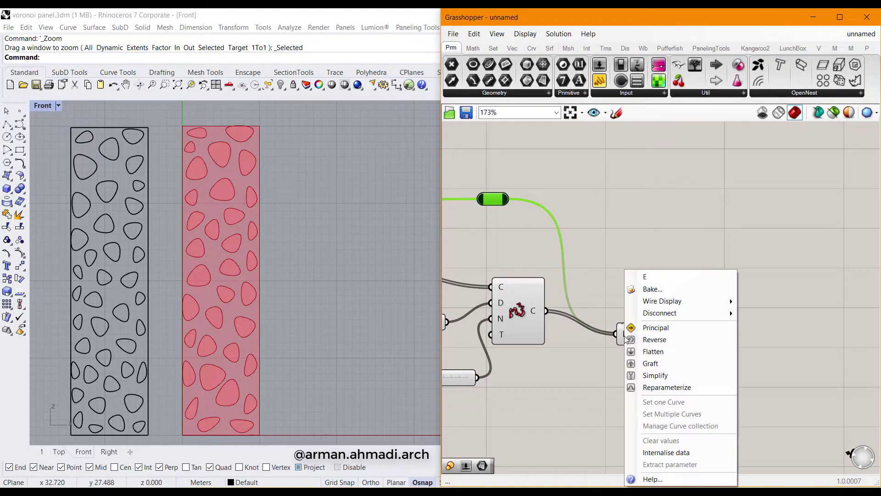
left_click(642, 352)
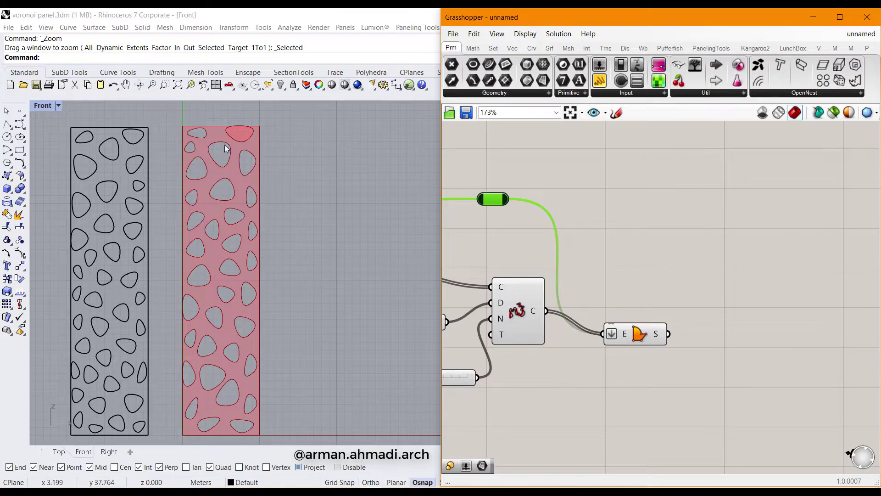
right_click_drag(202, 271, 289, 320)
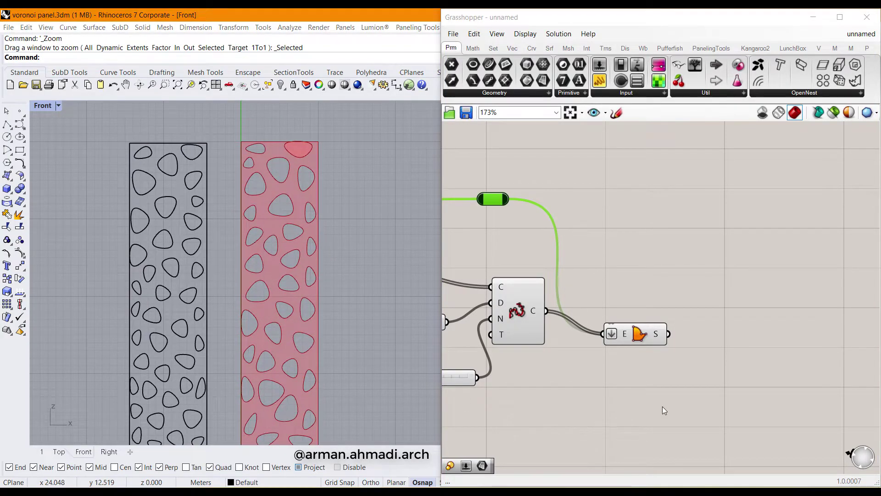
Reduce the Scale component's Factor slider to 0.6 to keep the openings inside the rectangle.
left_click(662, 406)
scroll(517, 361, "down", 3)
right_click_drag(645, 381, 719, 374)
scroll(585, 381, "up", 2)
left_click_drag(585, 381, 576, 384)
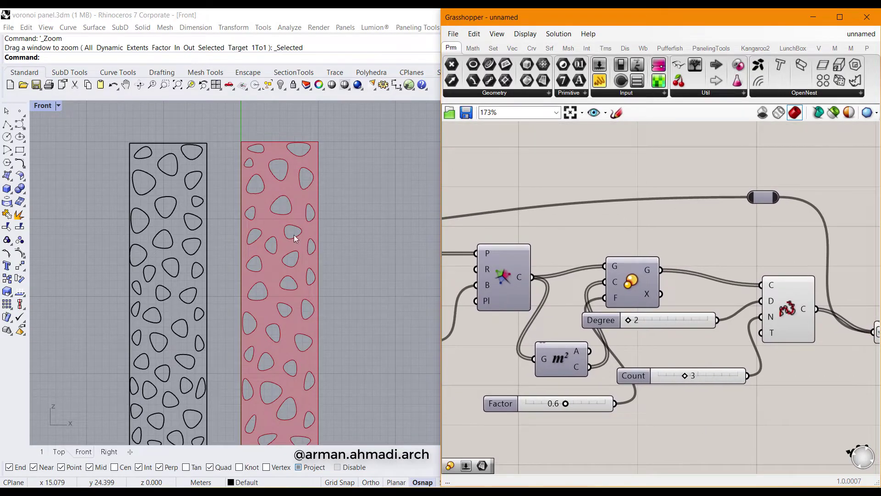
Raise the Scale component's Factor slider to 0.7 and check the openings against the rectangle's upper edge.
scroll(283, 129, "up", 8)
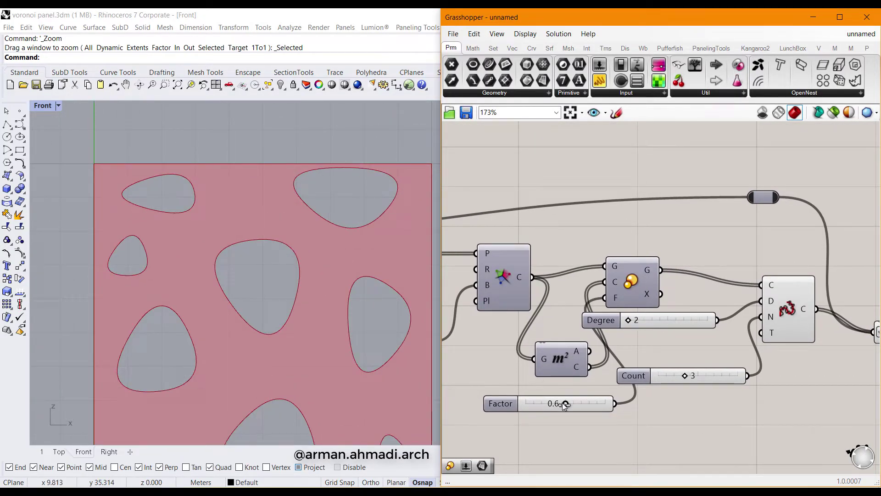
left_click_drag(564, 405, 575, 404)
scroll(346, 180, "up", 3)
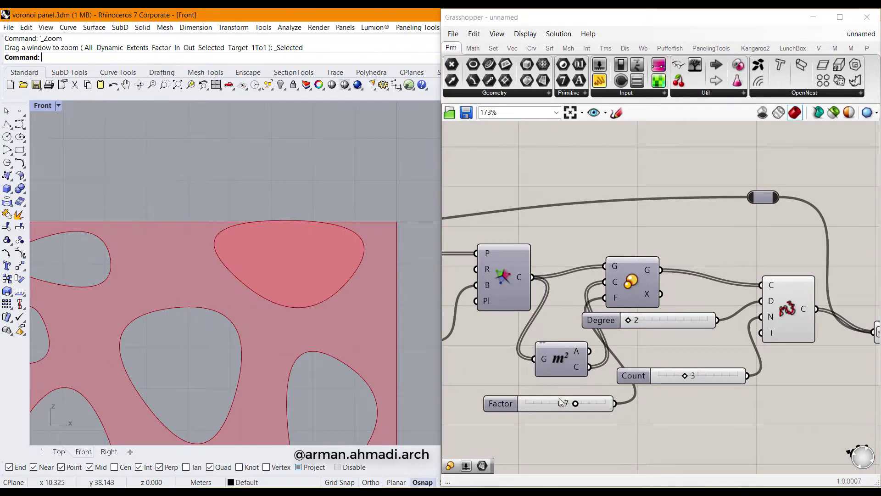
left_click(574, 406)
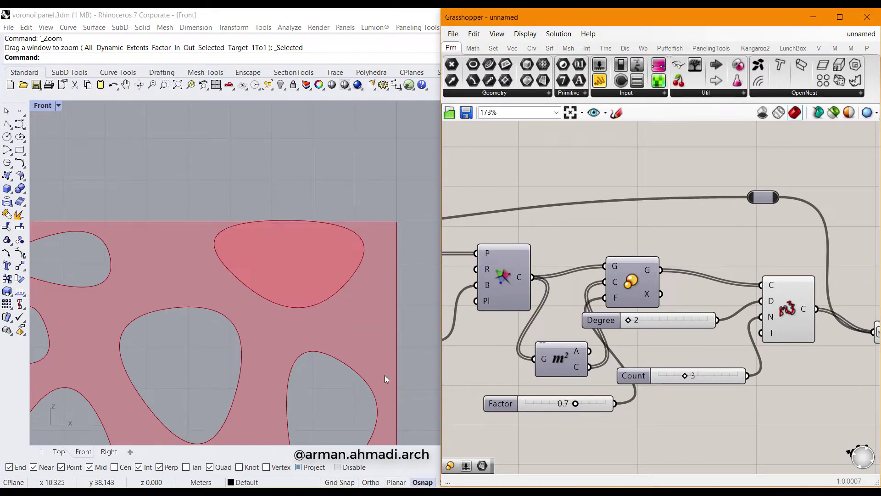
scroll(271, 208, "down", 2)
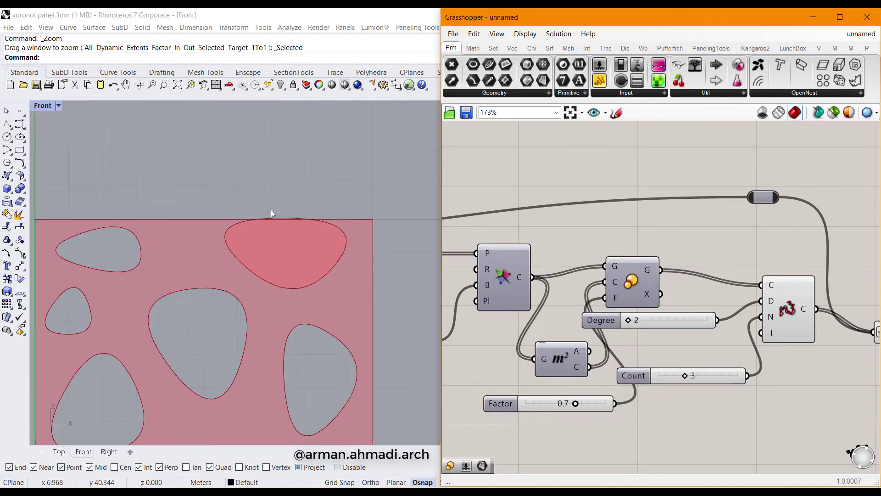
scroll(577, 412, "up", 2)
scroll(577, 409, "up", 1)
Give the Scale component's Factor slider two decimal digits and a maximum of 2, and set it to 0.66.
right_click_drag(438, 397, 507, 396)
left_click(506, 396)
double_click(507, 395)
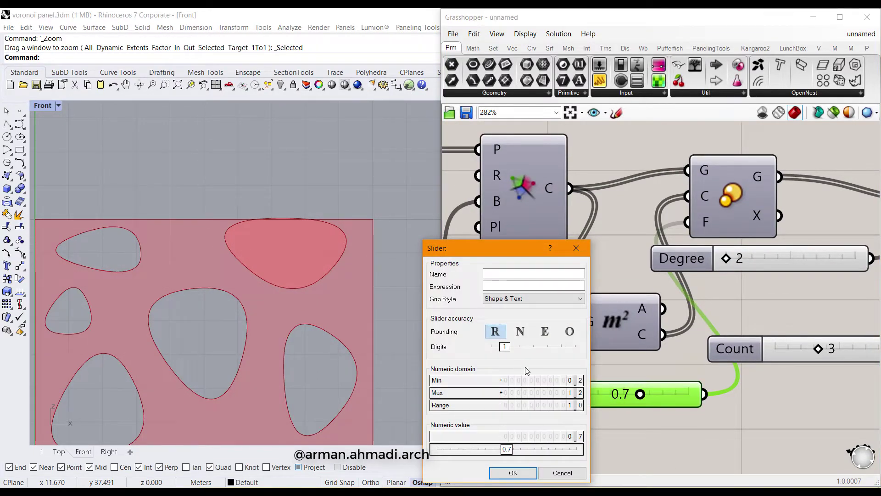
left_click_drag(503, 347, 519, 349)
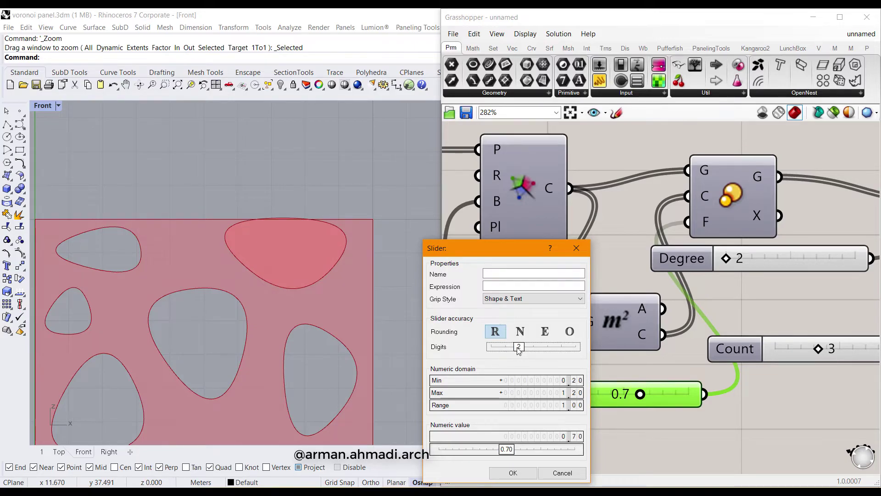
double_click(556, 393)
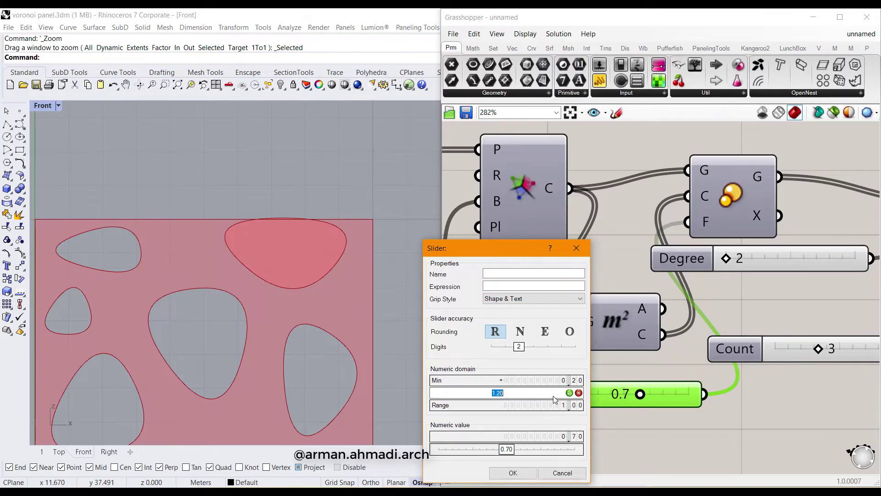
type("2")
key("Return")
key("Return")
left_click_drag(594, 394, 593, 396)
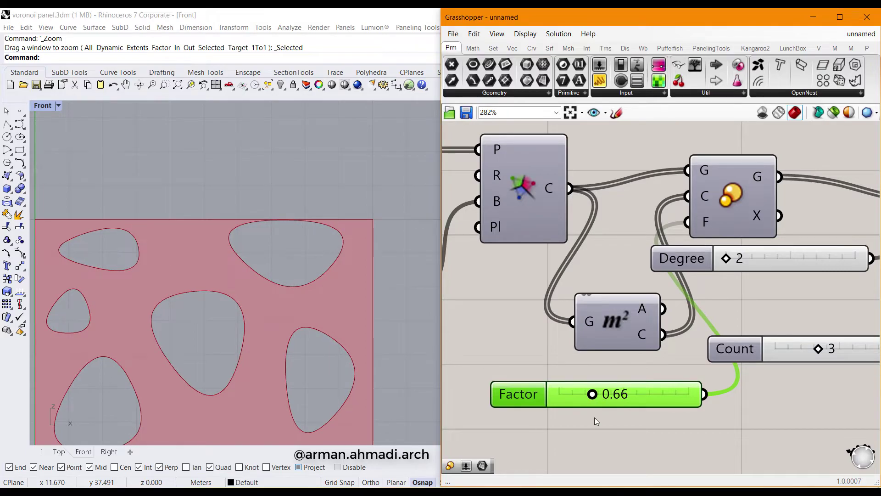
Add an Extrude component after Boundary Surfaces and connect the S output to its B input.
scroll(593, 417, "down", 5)
right_click_drag(711, 399, 610, 361)
left_click(590, 357)
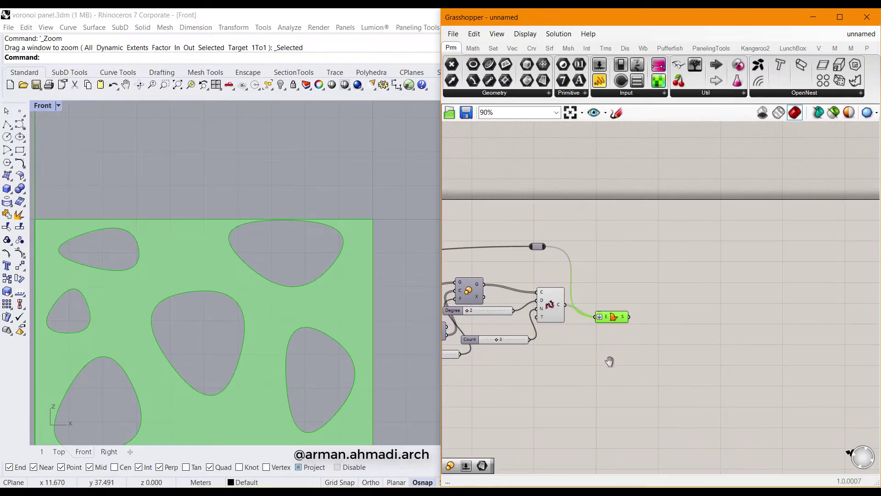
double_click(641, 363)
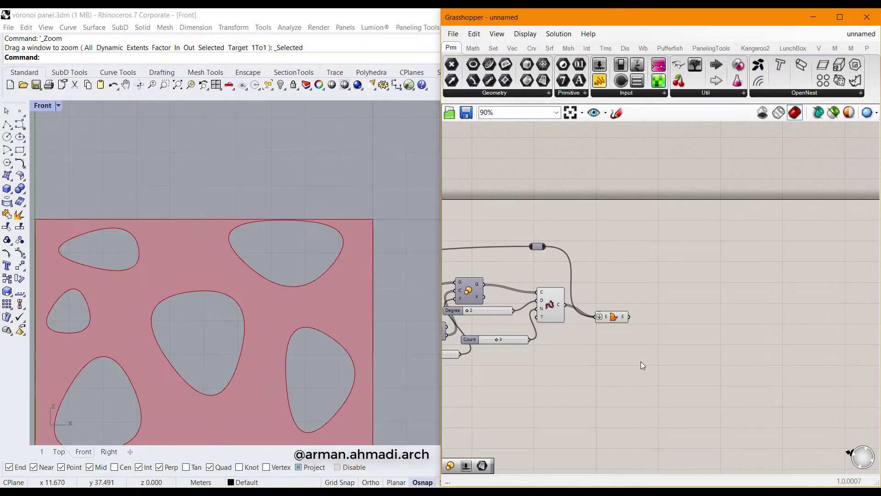
type("ex")
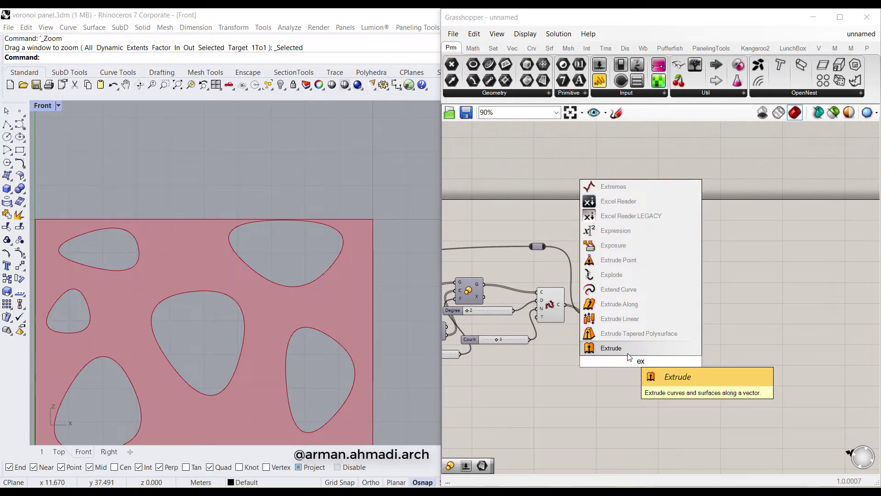
key("Return")
right_click_drag(659, 381, 643, 377)
left_click_drag(624, 357, 664, 326)
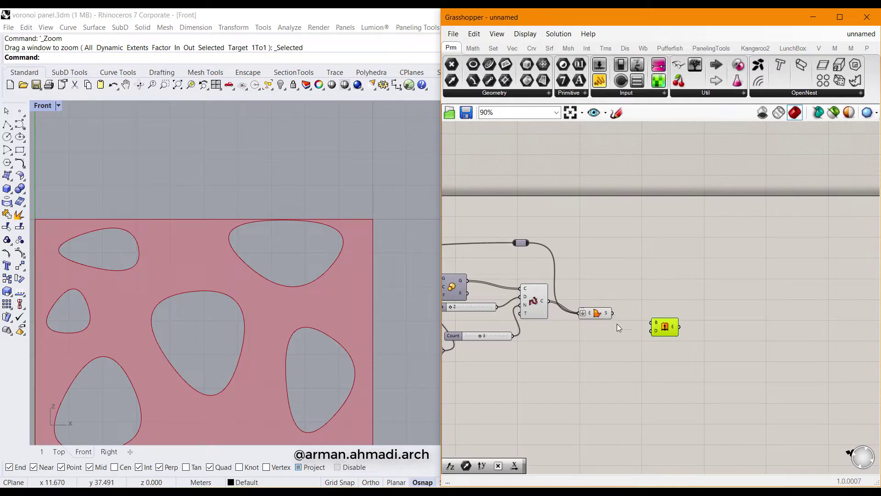
scroll(636, 331, "up", 3)
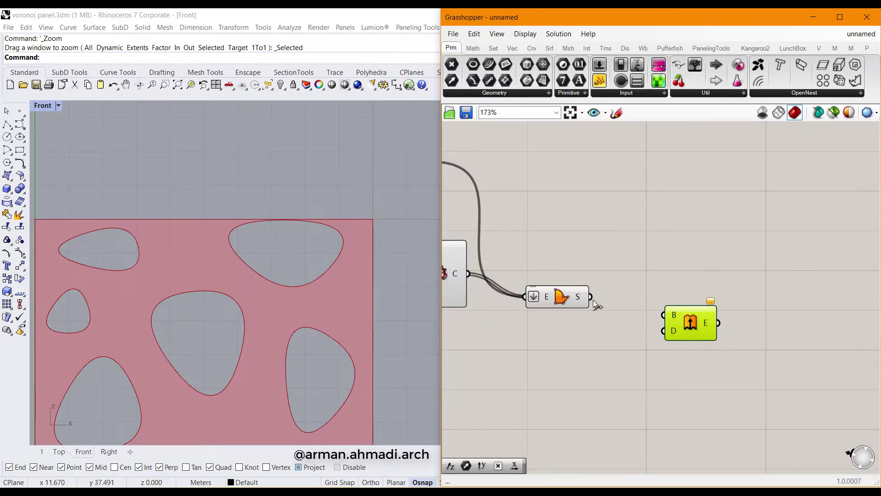
left_click_drag(591, 301, 618, 320)
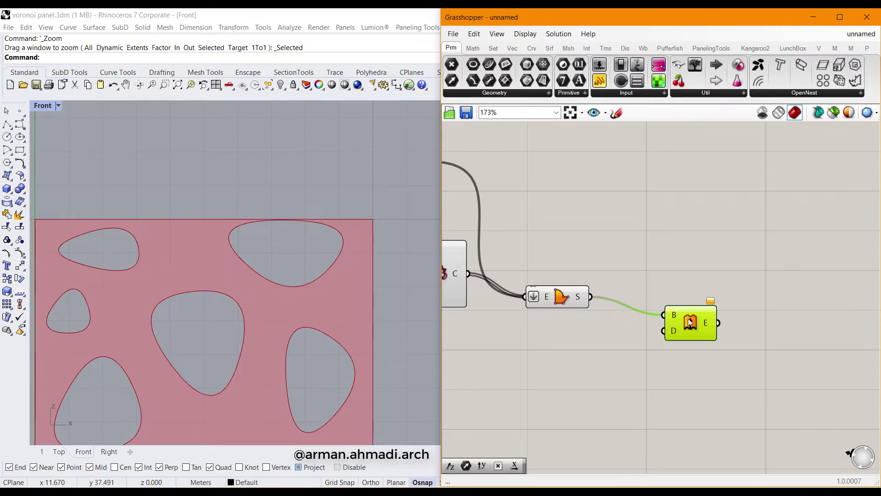
Add a Unit Y vector below the Extrude component and connect its V output to Extrude's D input.
right_click_drag(568, 362, 577, 357)
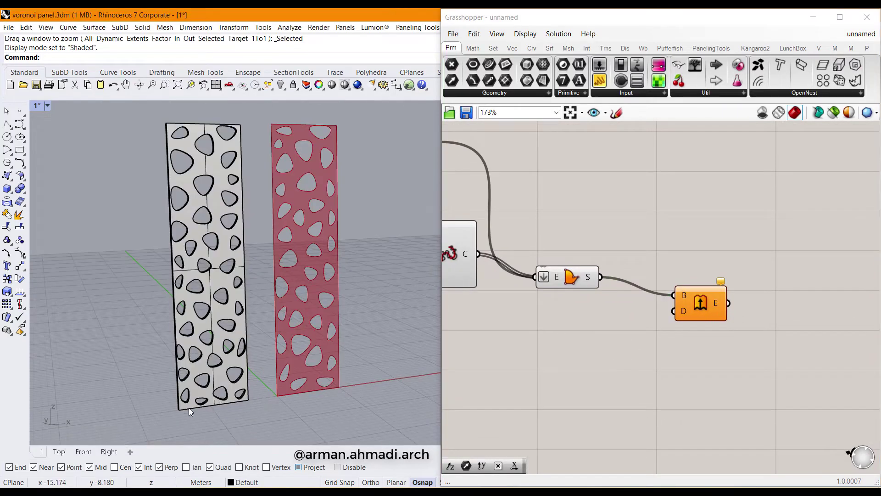
double_click(699, 372)
type("y")
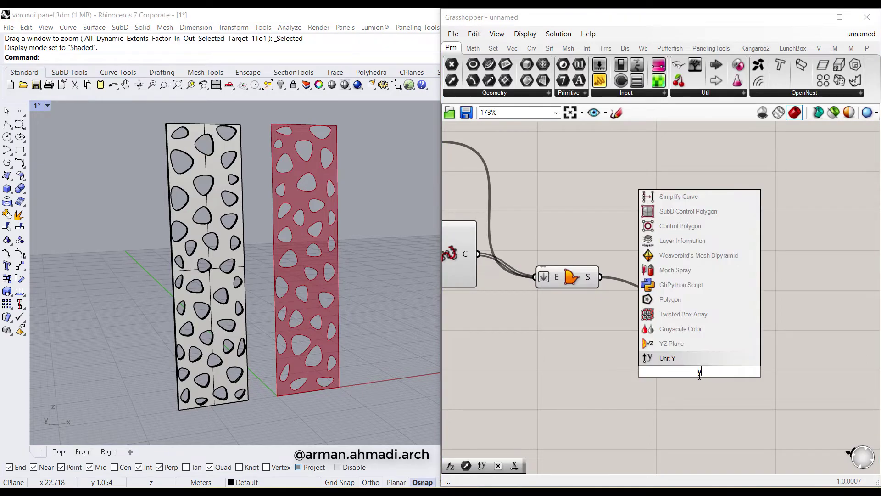
left_click(687, 364)
left_click_drag(668, 370, 676, 324)
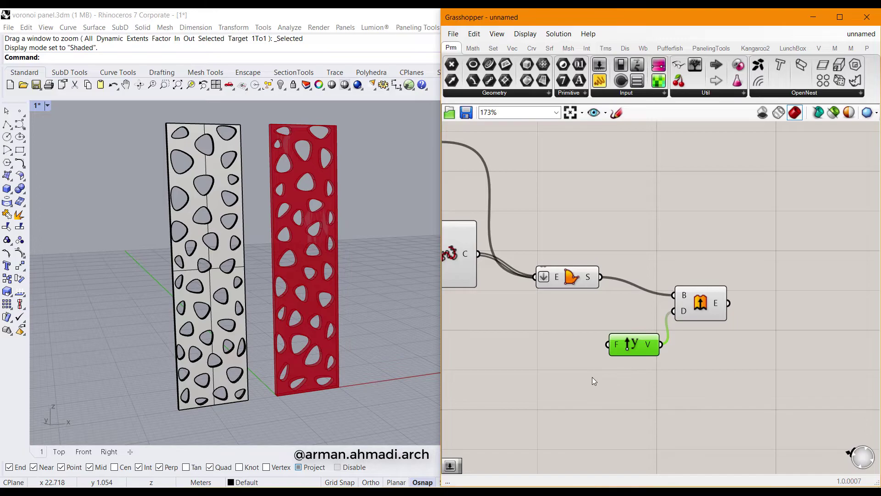
Create a number slider with value 2 and connect it to the Unit Y component's F input.
right_click_drag(591, 376, 635, 392)
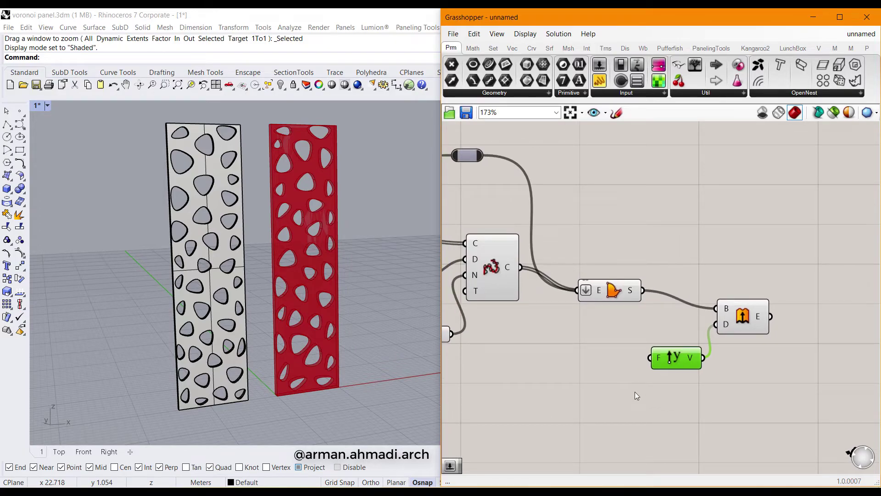
double_click(634, 392)
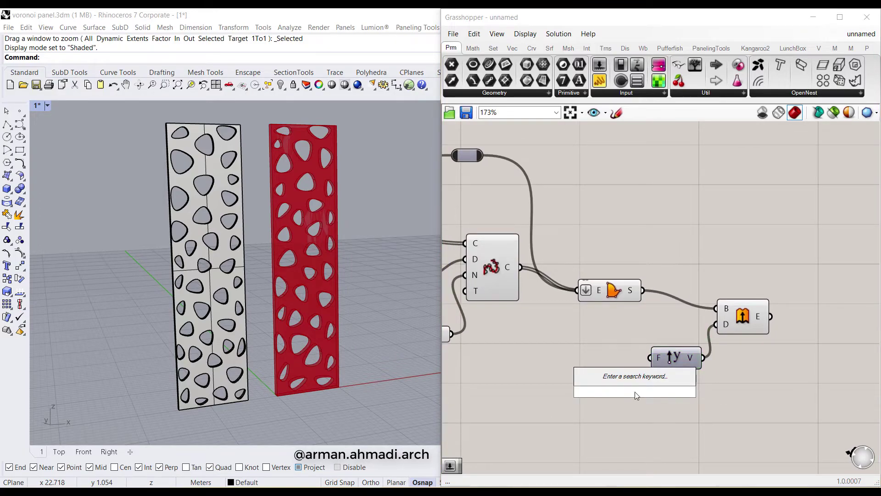
type("2")
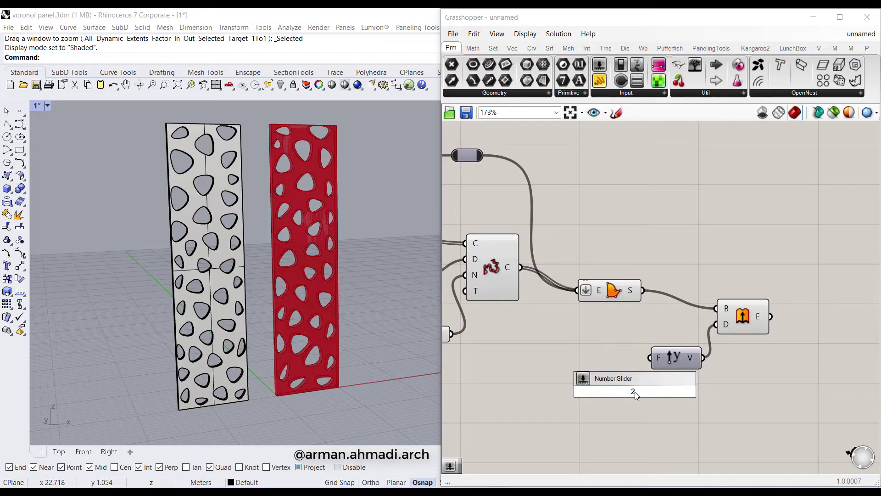
key("Return")
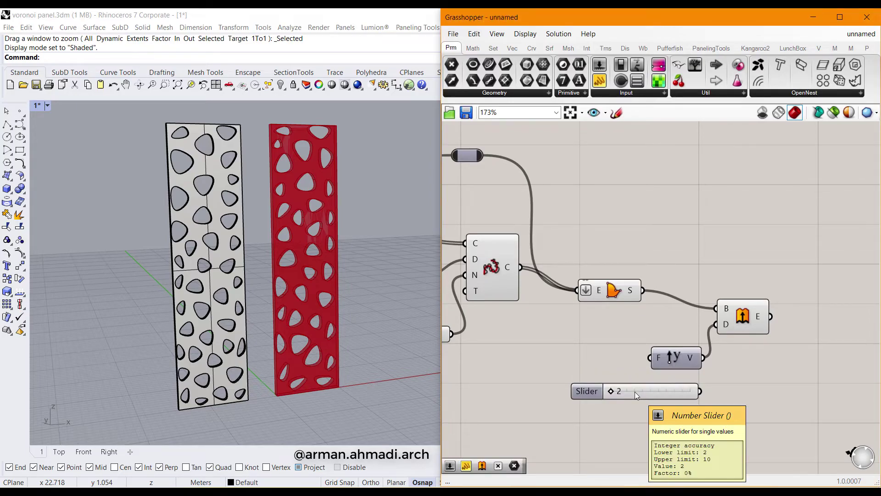
left_click_drag(635, 391, 550, 386)
left_click_drag(616, 387, 651, 357)
Switch the Unit Y Factor slider to real-number rounding with a minimum of 0.1.
right_click_drag(275, 312, 294, 294)
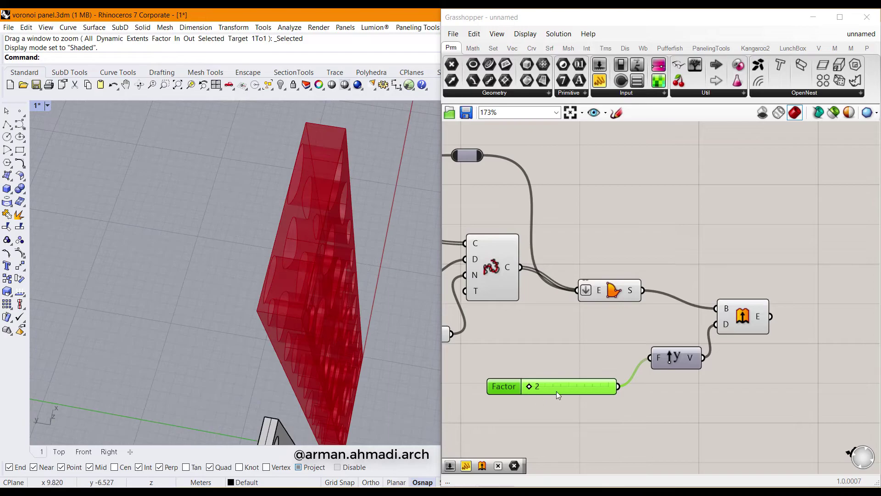
double_click(510, 389)
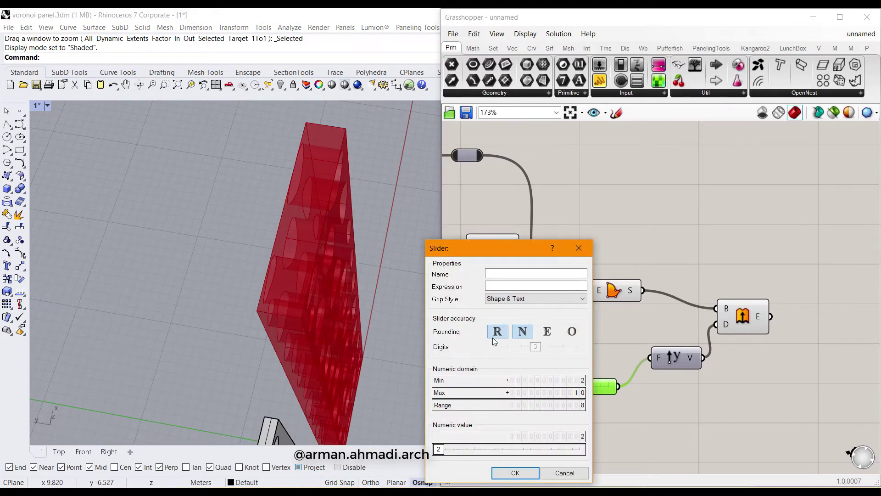
left_click(491, 336)
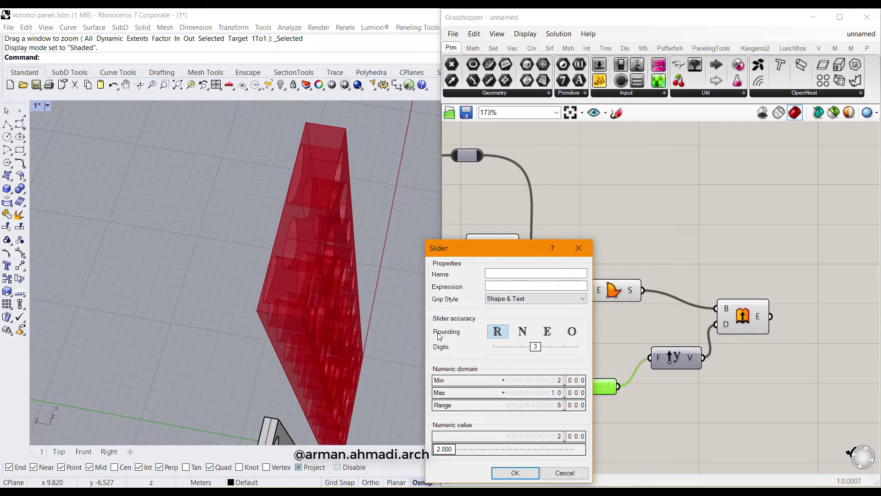
double_click(518, 381)
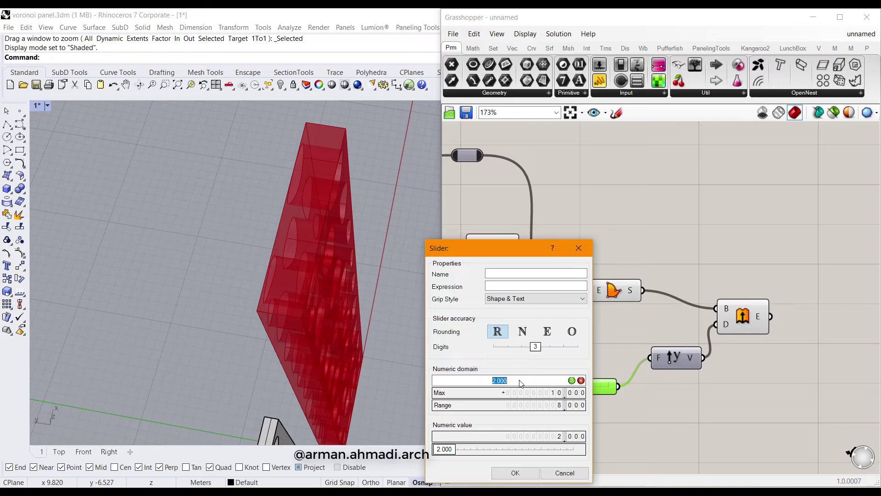
type("0")
key("BackSpace")
type(".1")
key("Return")
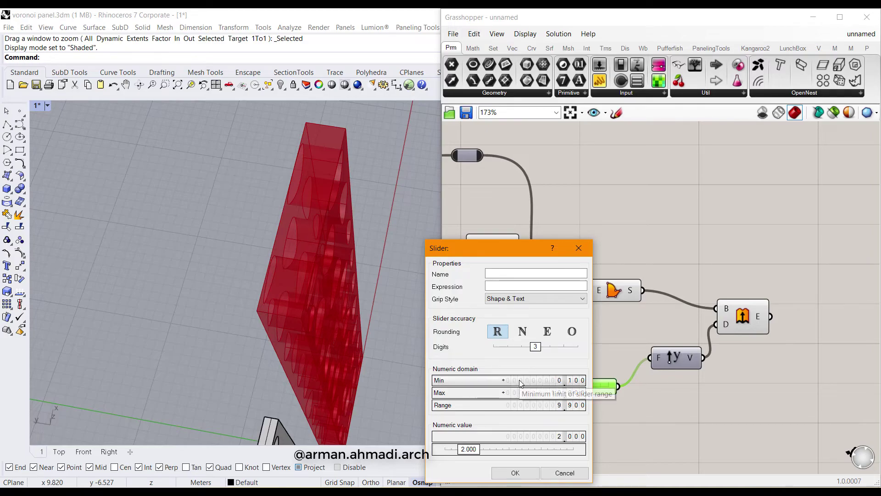
left_click(525, 473)
Reduce the panel's extrusion thickness by setting the Unit Y Factor slider to 0.570.
left_click_drag(544, 388, 529, 389)
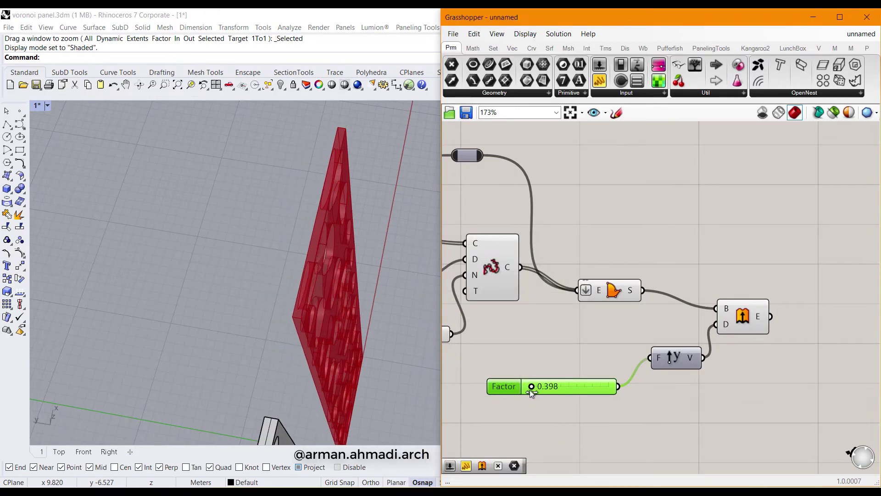
scroll(307, 370, "down", 3)
right_click_drag(307, 371, 285, 331)
scroll(277, 312, "up", 4)
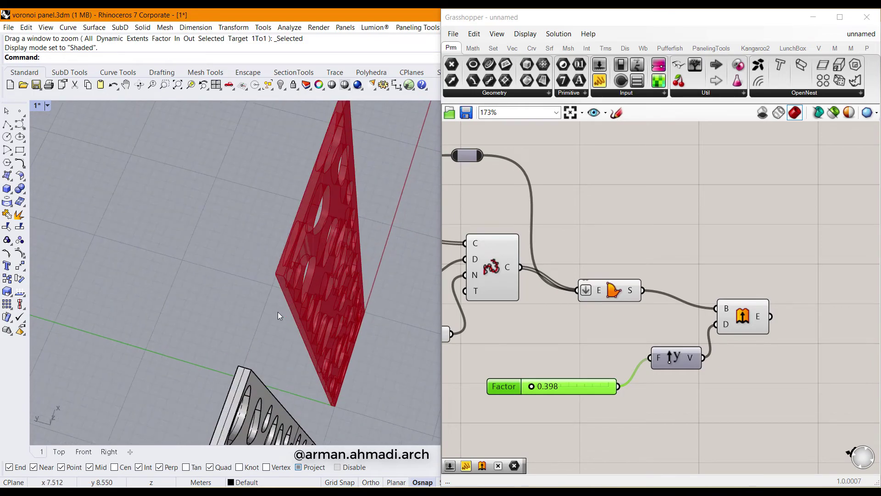
left_click_drag(533, 387, 535, 386)
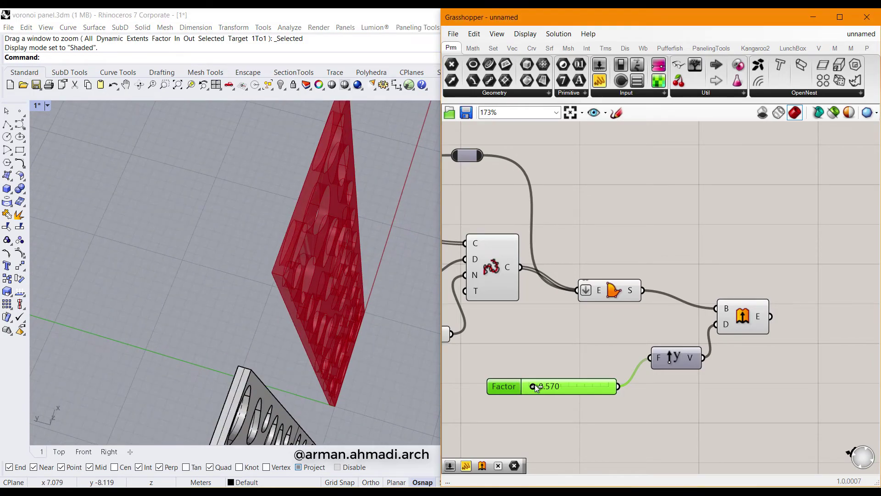
Bake the Extrude component's perforated panel onto Layer 01.
scroll(535, 386, "down", 4)
right_click_drag(357, 347, 294, 281)
scroll(294, 288, "down", 3)
left_click(655, 348)
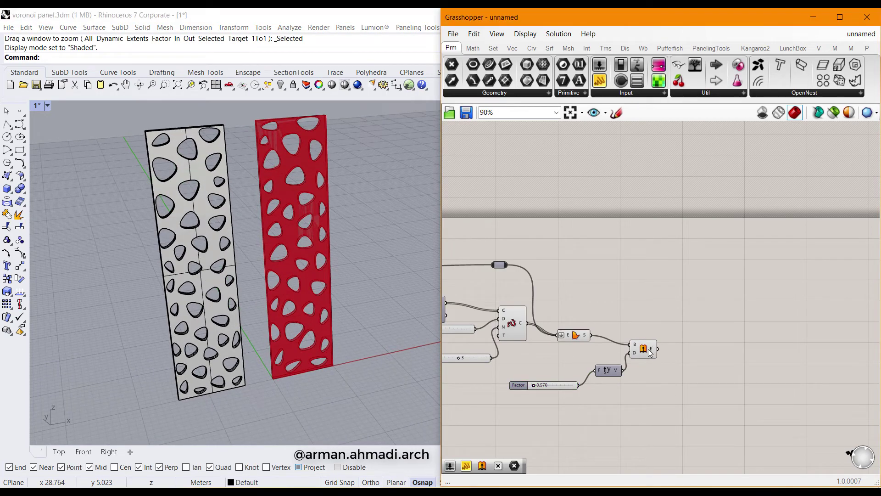
right_click(649, 353)
left_click(672, 399)
left_click(661, 219)
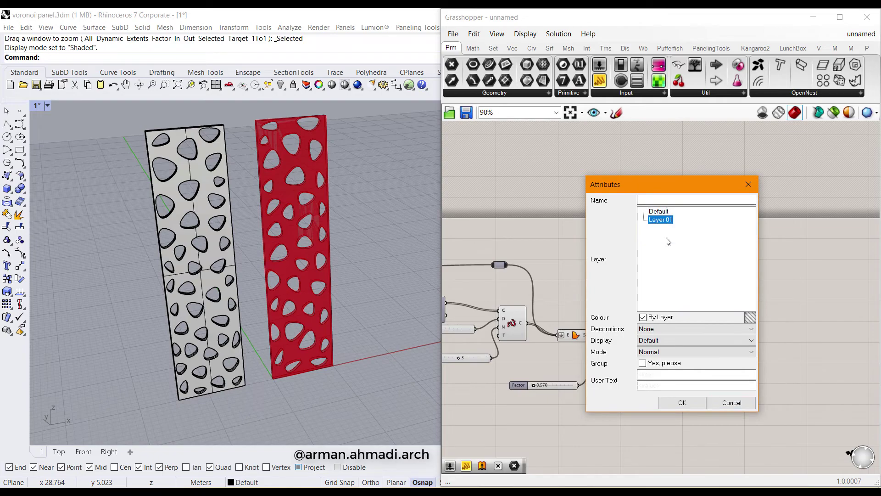
left_click(682, 403)
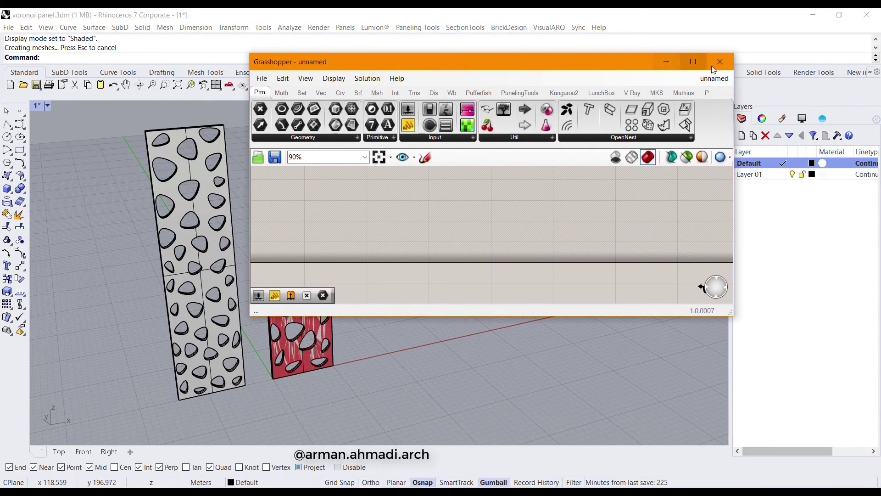
Examine the baked panel's thickness and openings beside the original panel in the perspective view.
right_click_drag(285, 271, 374, 320)
scroll(275, 177, "up", 5)
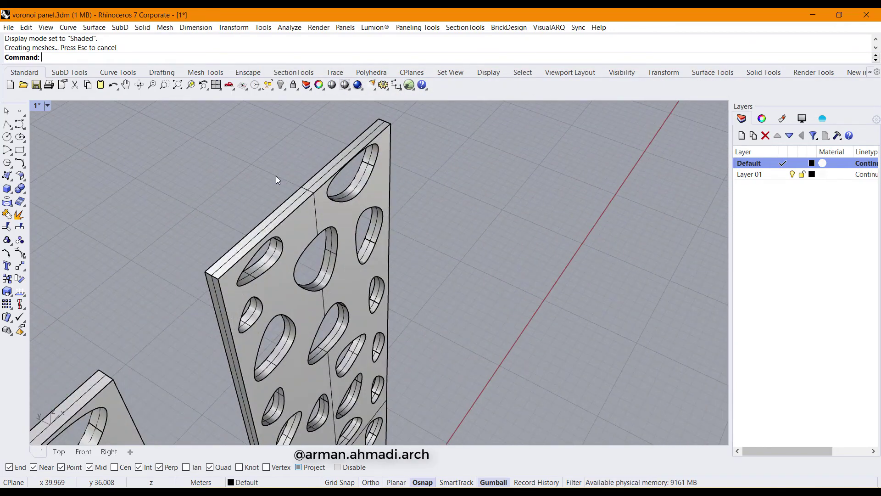
scroll(276, 175, "down", 5)
right_click_drag(276, 175, 320, 274)
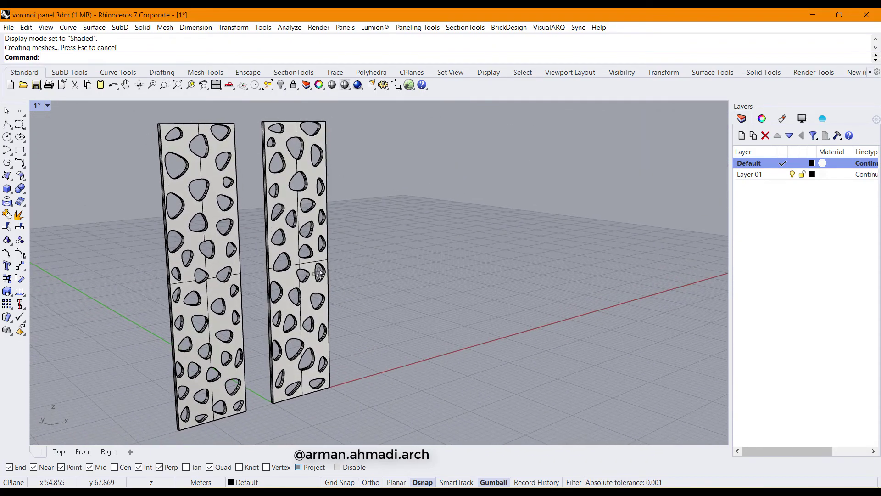